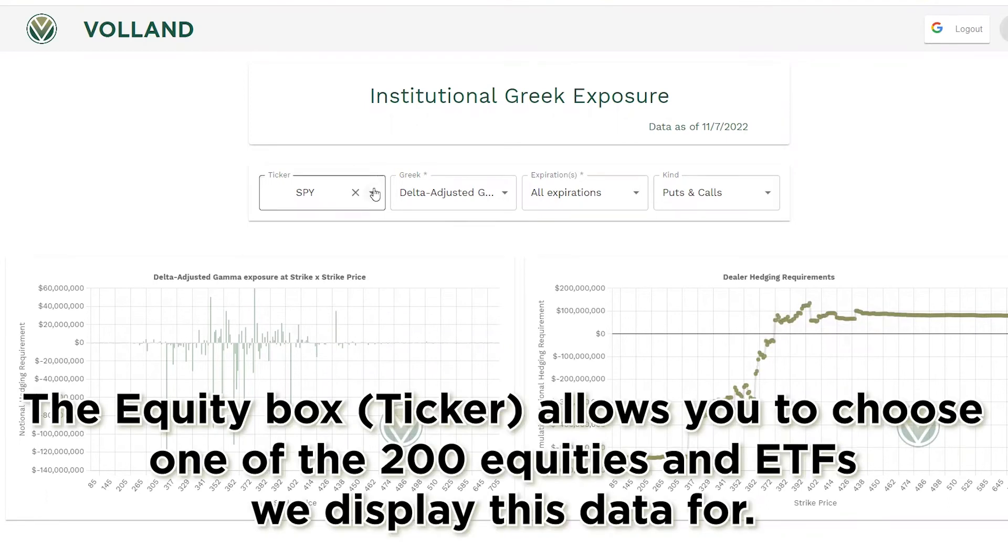
# Switch the ticker to SPX, then IWM, then BAC.
pyautogui.click(375, 194)
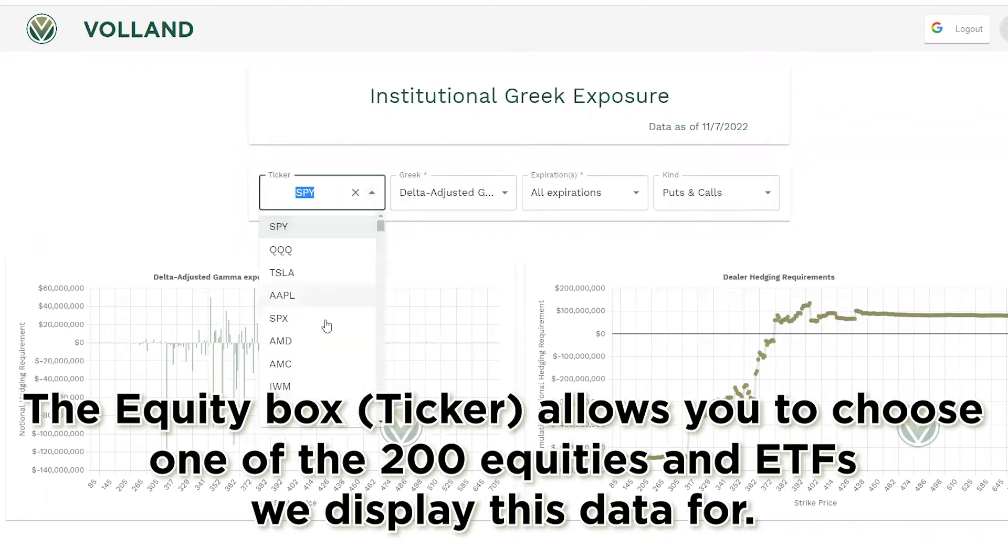
pyautogui.click(287, 325)
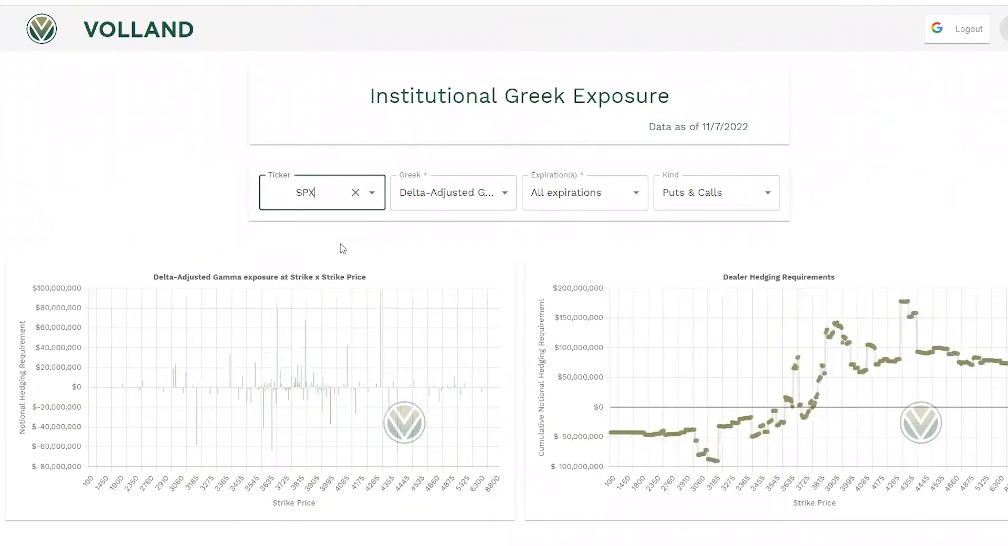
pyautogui.click(373, 194)
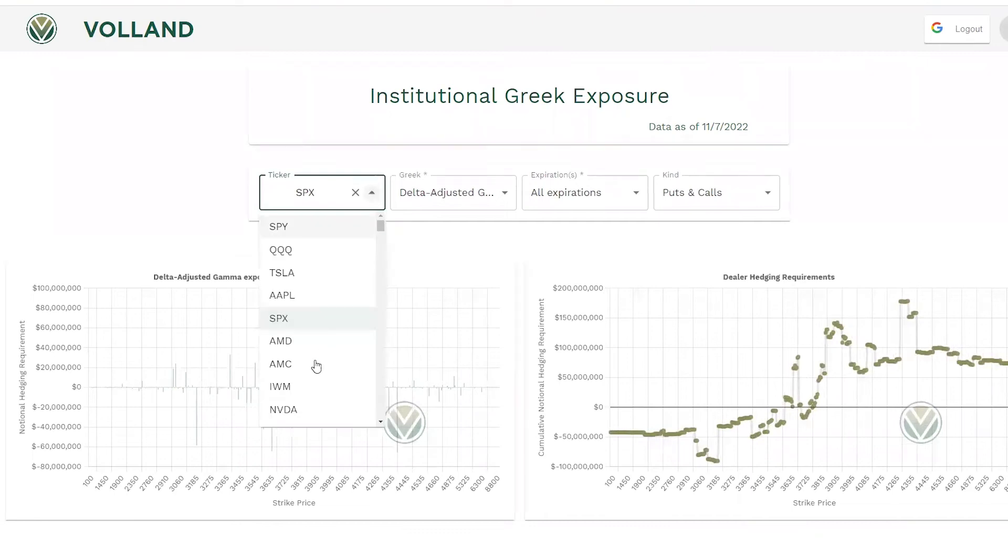
pyautogui.click(308, 387)
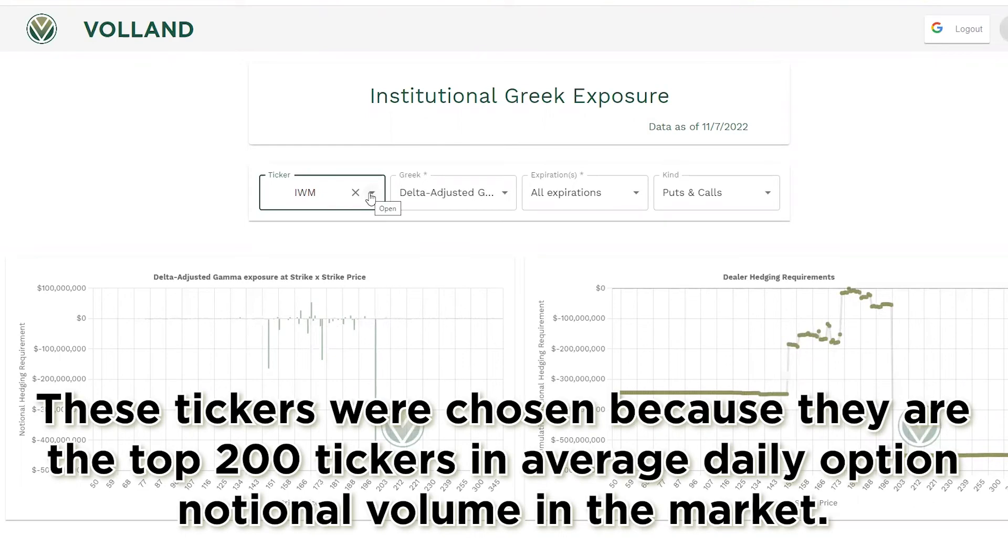
pyautogui.click(370, 195)
pyautogui.scroll(-3, 324, 326)
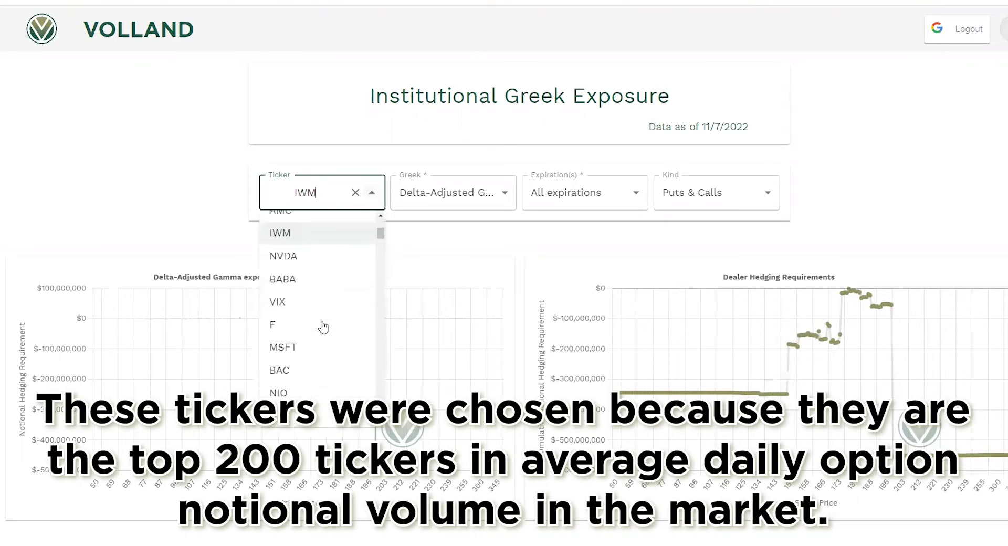
pyautogui.click(299, 371)
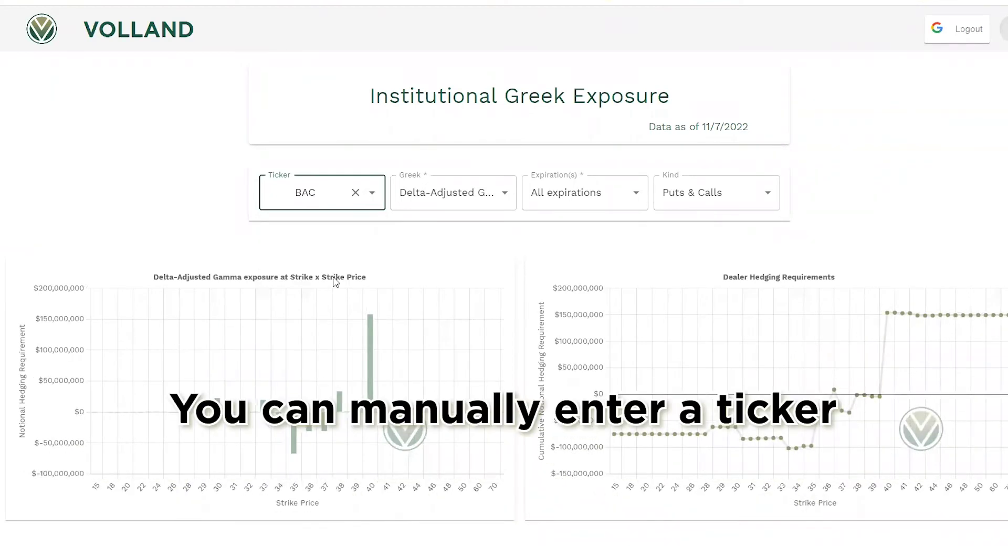
# Enter IWM as the ticker, then try TSLA and settle back on SPX.
pyautogui.click(285, 183)
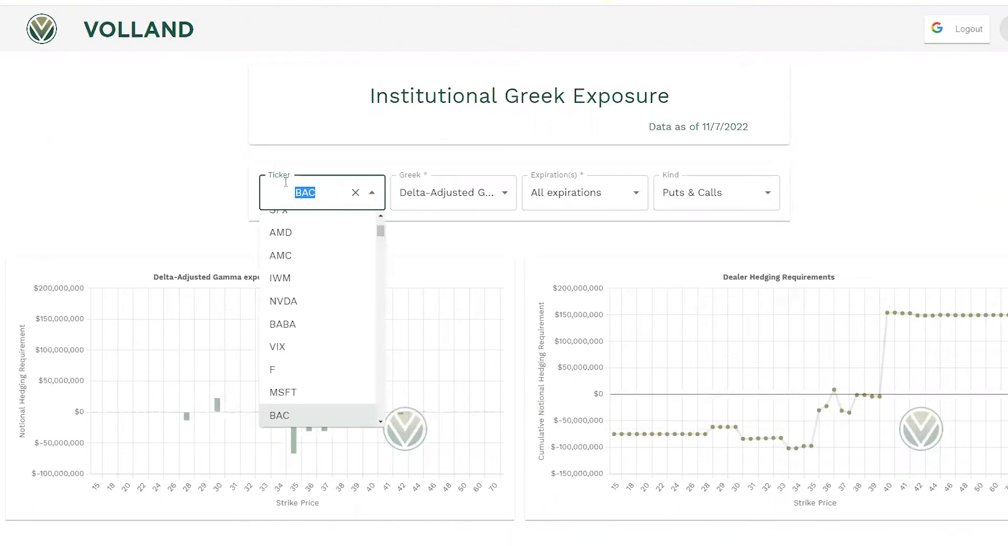
pyautogui.write('IW')
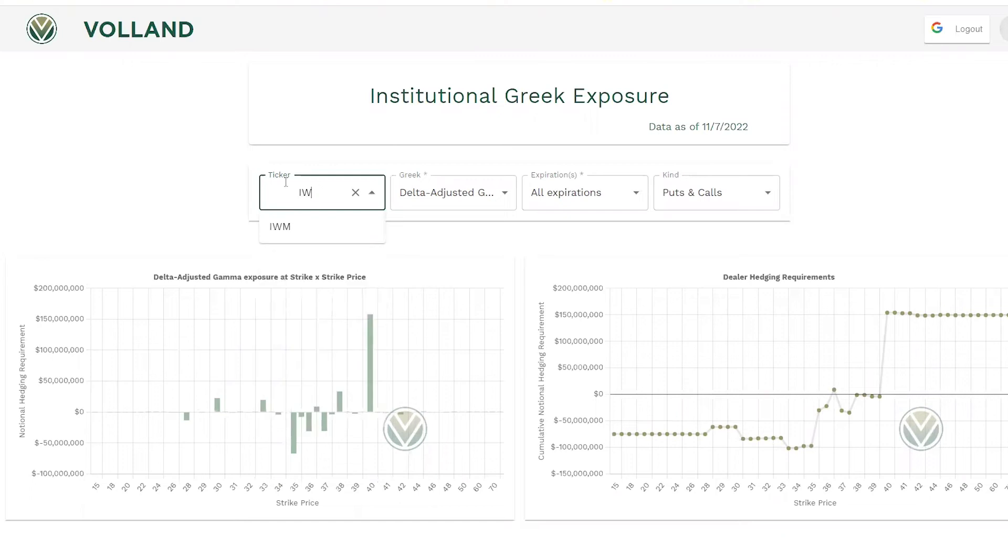
pyautogui.write('M')
pyautogui.click(286, 231)
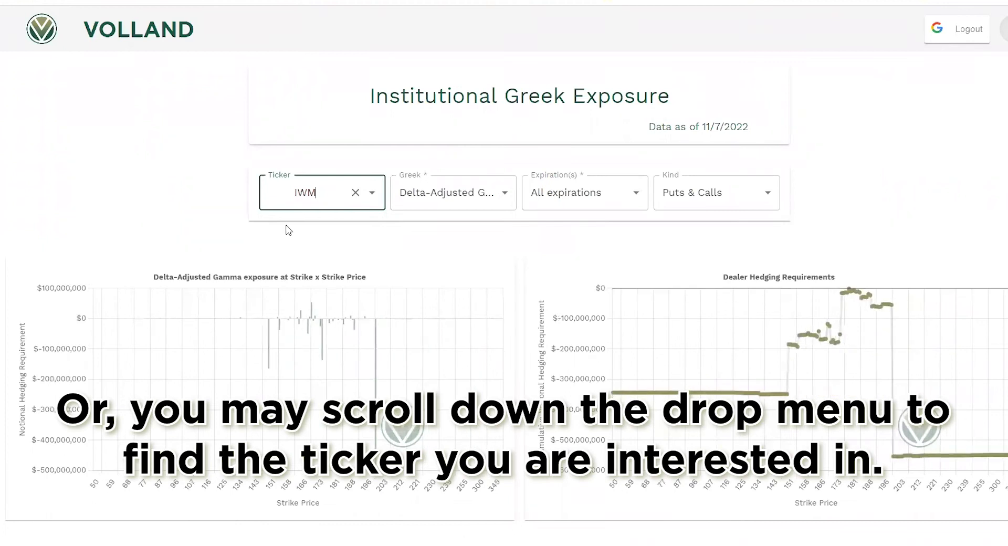
pyautogui.click(371, 202)
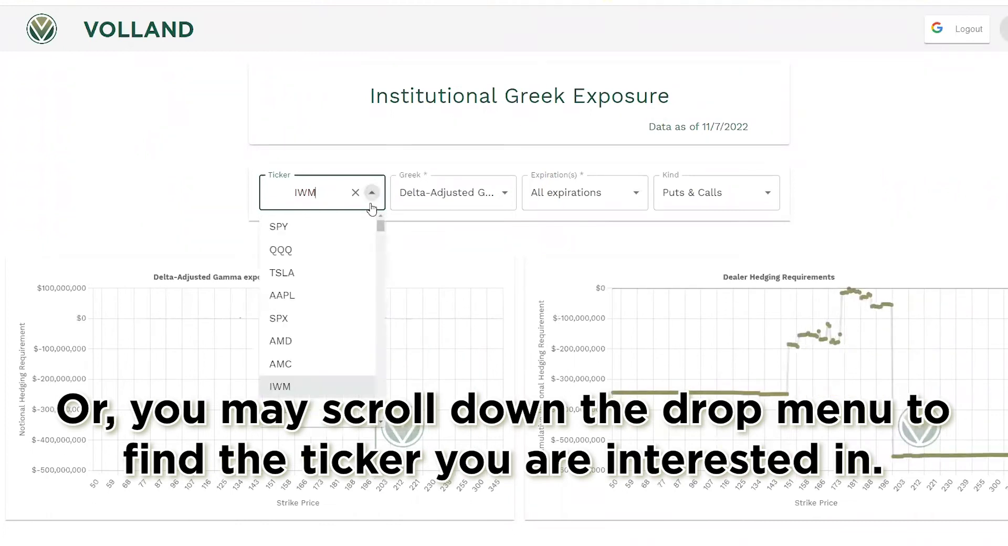
pyautogui.click(318, 272)
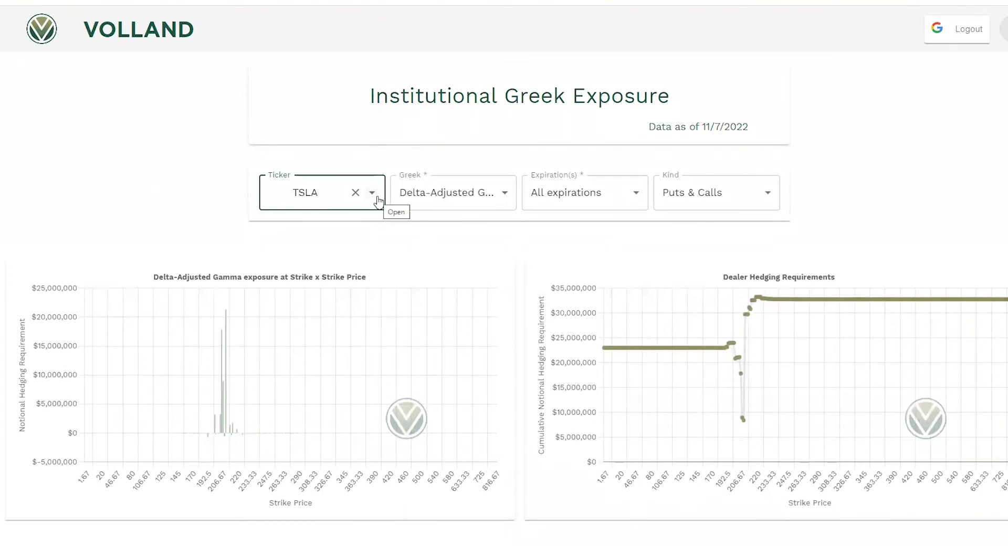
pyautogui.click(373, 193)
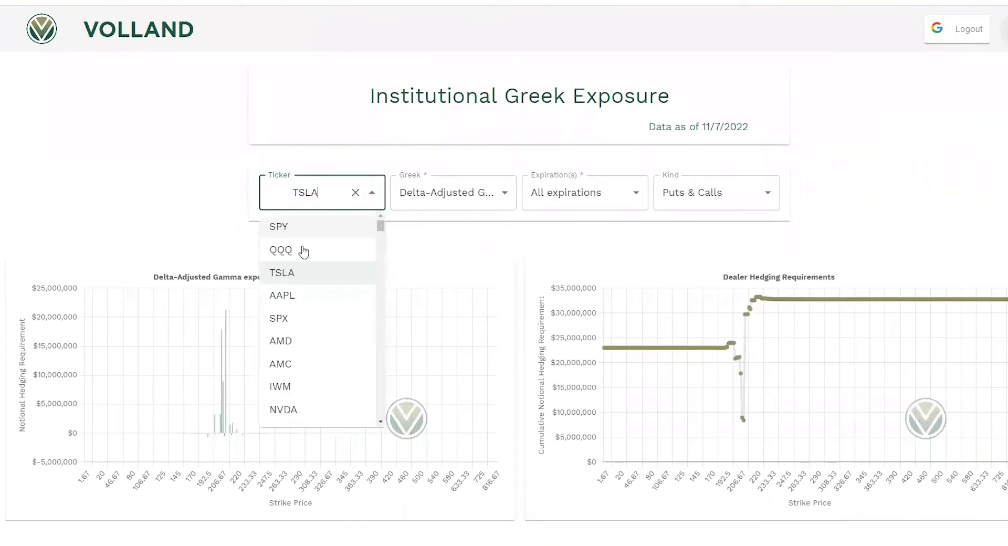
pyautogui.click(282, 322)
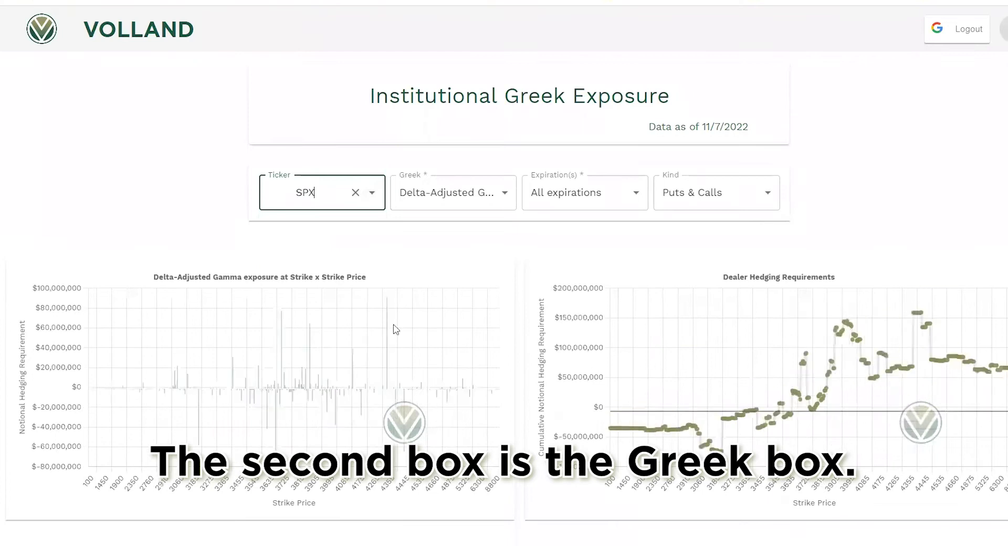
# Change the Greek from Delta-Adjusted Gamma to Vanna, then reopen the Greek list.
pyautogui.click(502, 199)
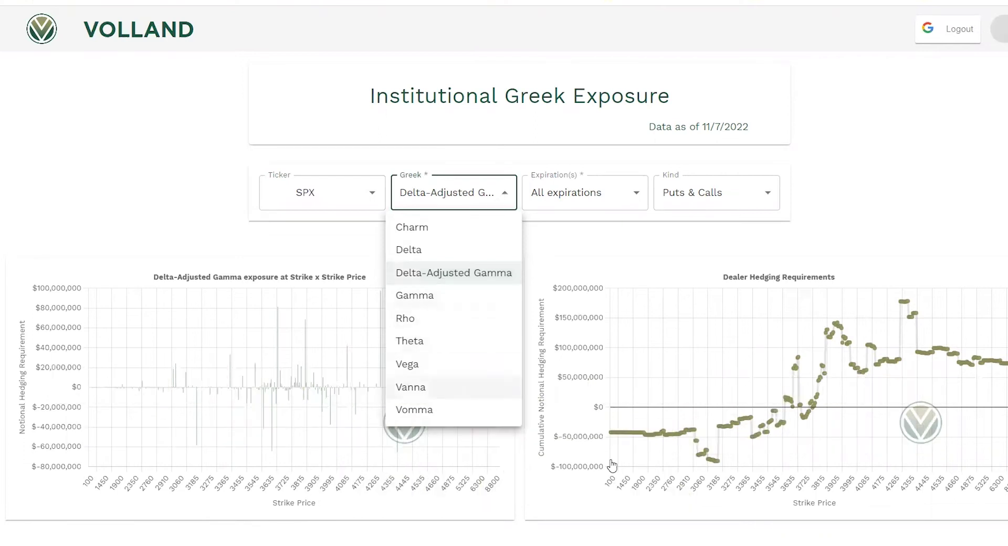
pyautogui.click(455, 387)
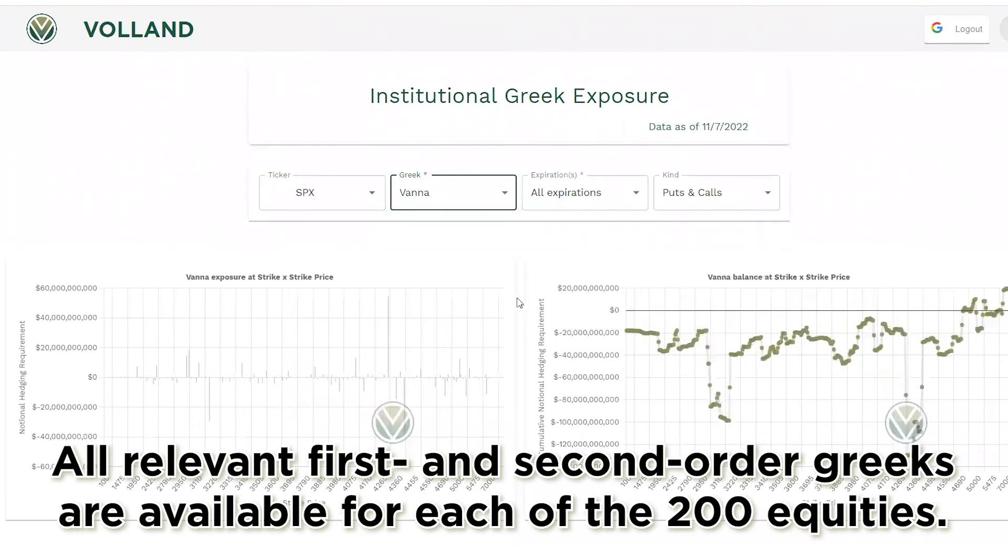
pyautogui.click(503, 195)
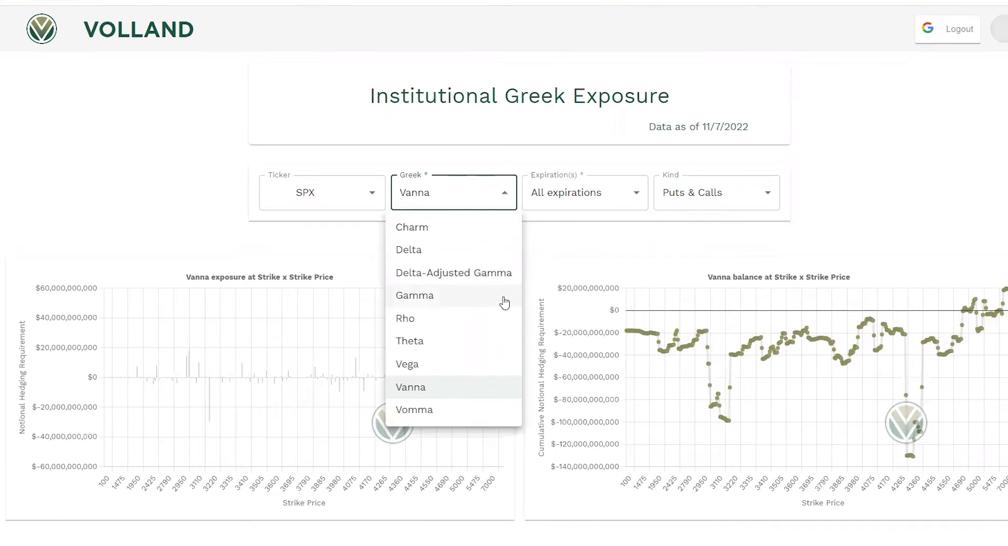
# Keep Vanna and restrict expirations to 2022-11-09, 2022-11-10 and 2022-11-11 only.
pyautogui.click(561, 201)
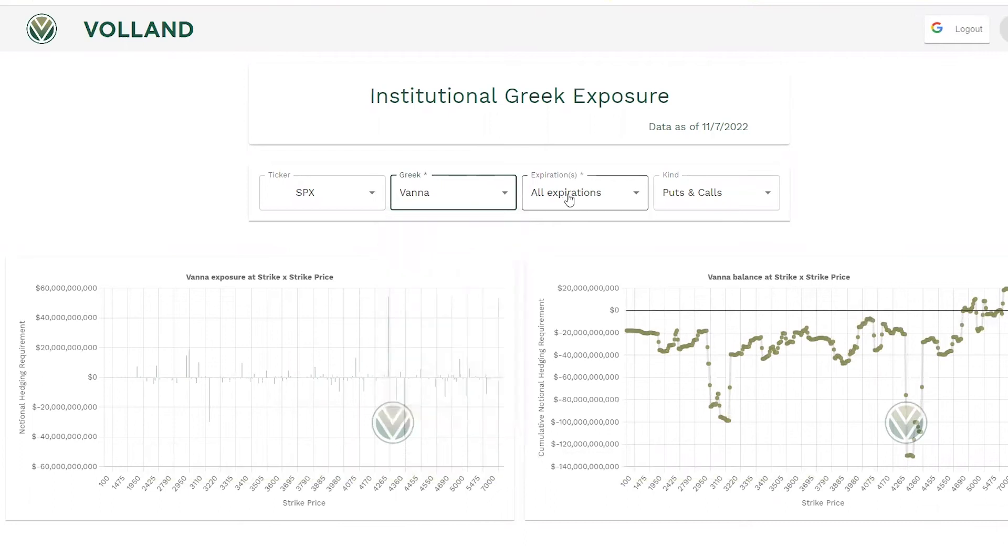
pyautogui.click(569, 198)
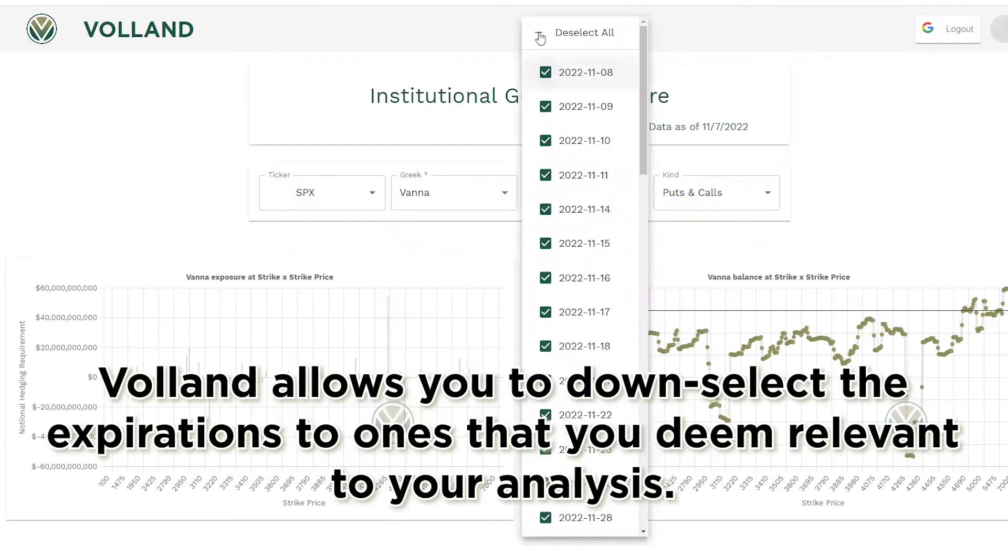
pyautogui.click(562, 42)
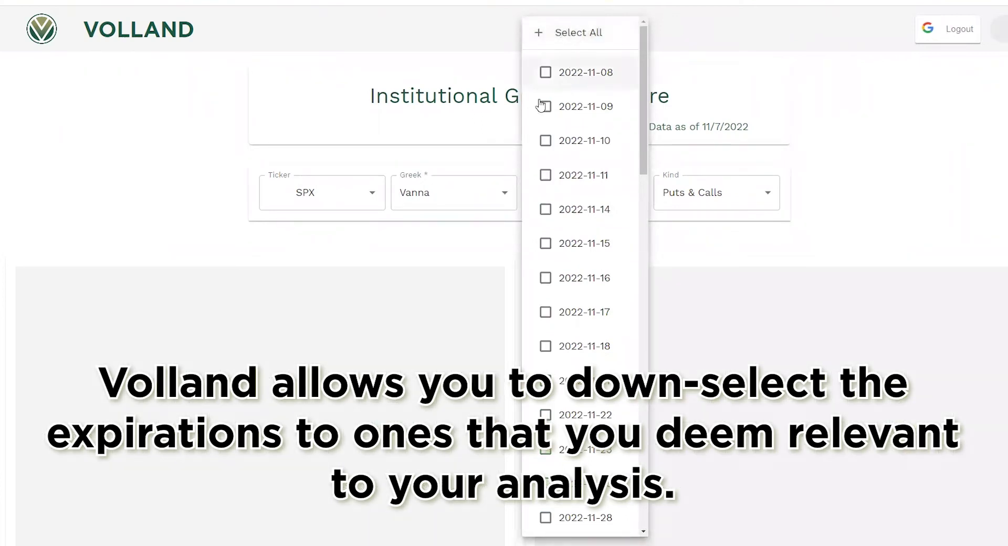
pyautogui.click(544, 105)
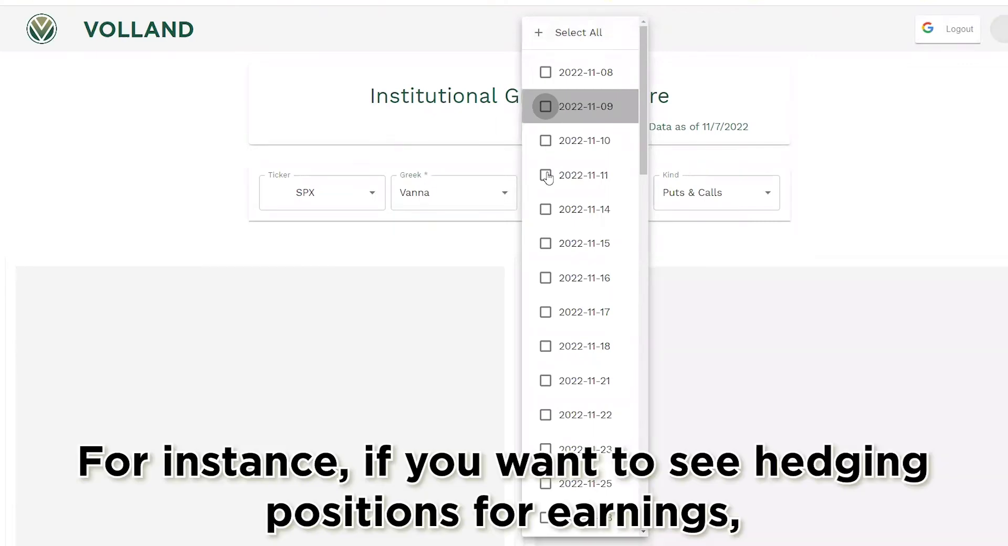
pyautogui.click(546, 176)
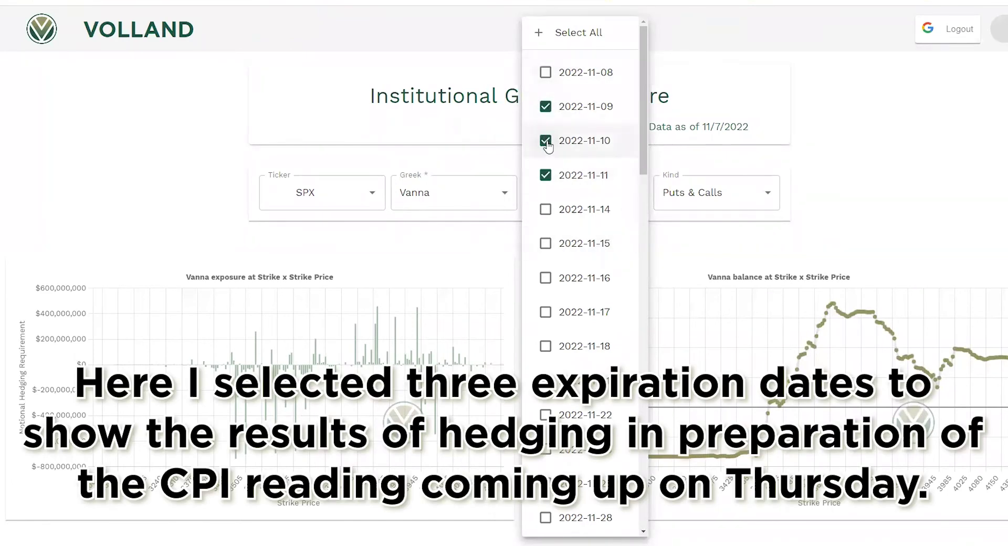
pyautogui.click(849, 190)
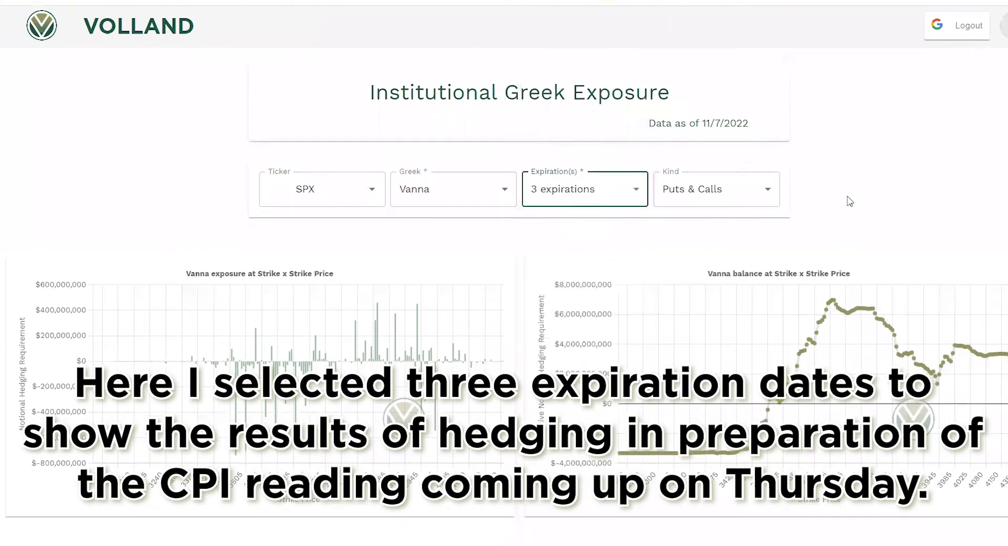
pyautogui.scroll(-3, 850, 205)
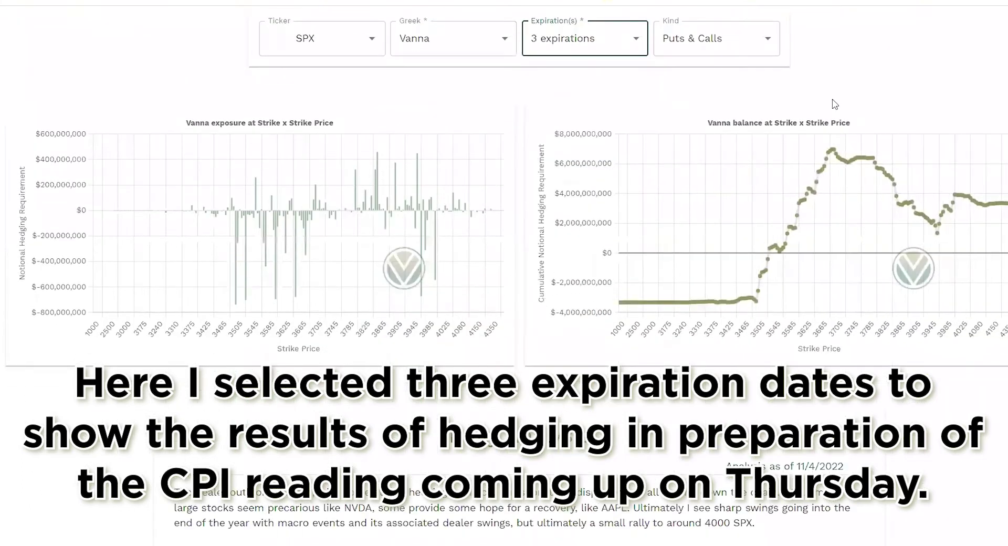
pyautogui.scroll(3, 835, 100)
pyautogui.scroll(-3, 835, 99)
pyautogui.scroll(3, 835, 100)
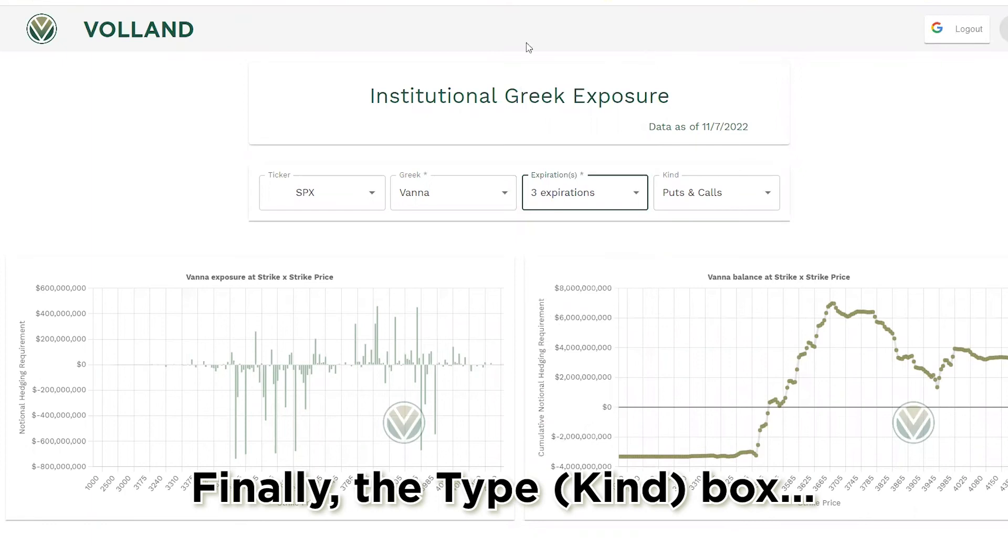
# Restore all expiration dates for the Vanna charts.
pyautogui.click(637, 198)
pyautogui.click(578, 31)
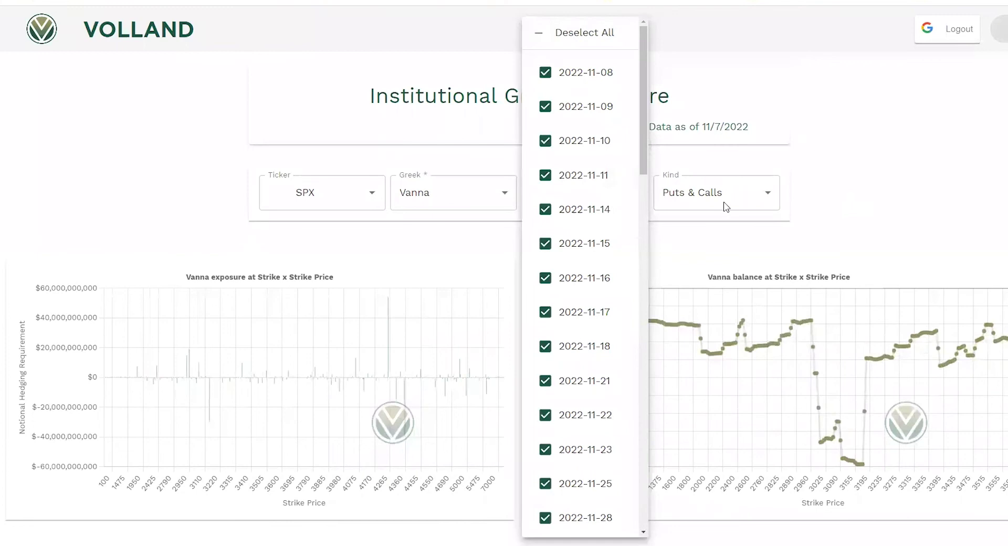
pyautogui.click(706, 205)
# Try Puts, then Calls, and finally set the option kind to Puts & Calls.
pyautogui.click(707, 207)
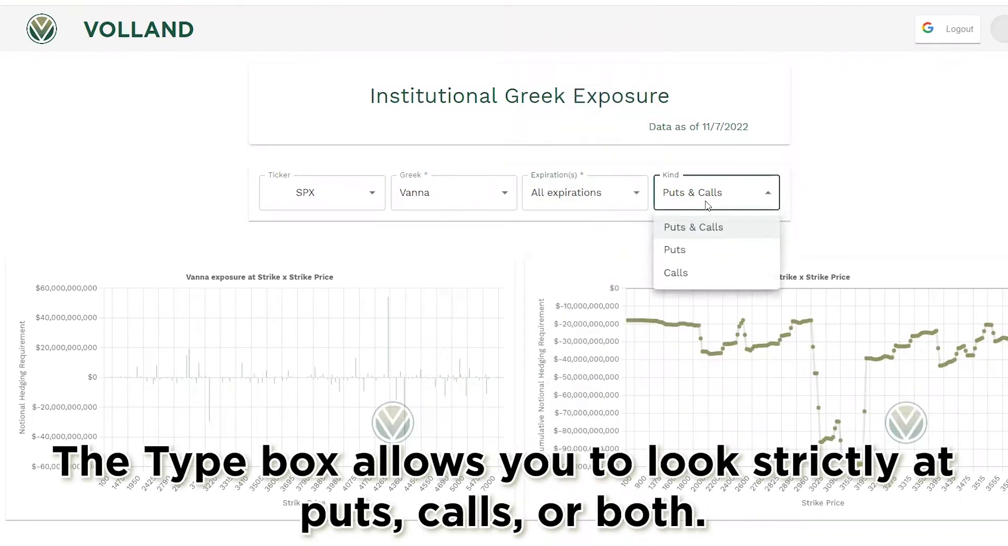
pyautogui.click(707, 250)
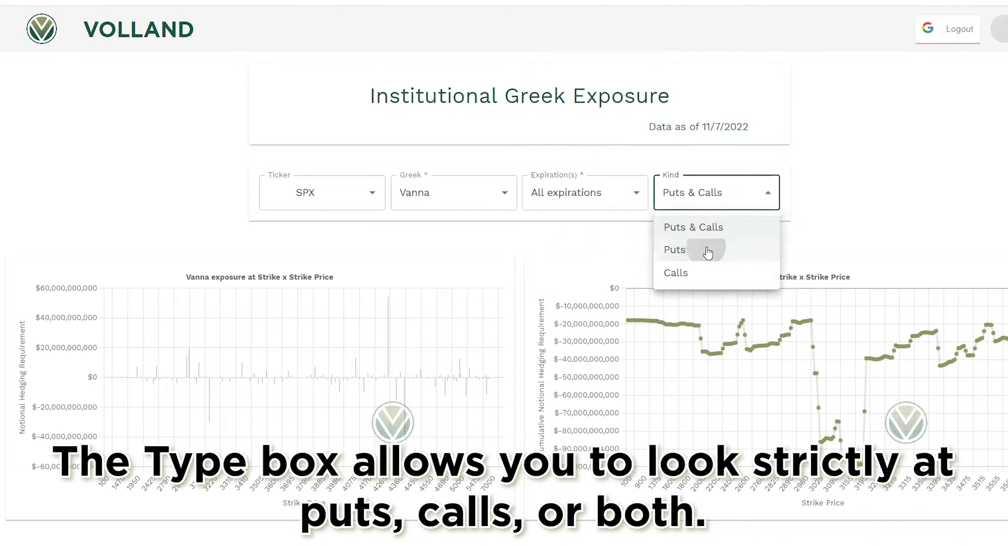
pyautogui.click(688, 204)
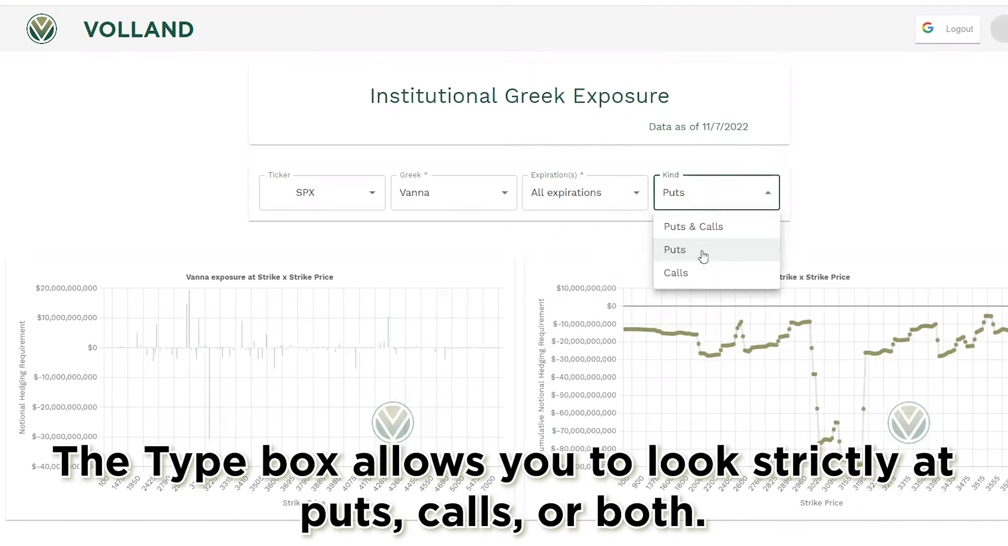
pyautogui.press('Return')
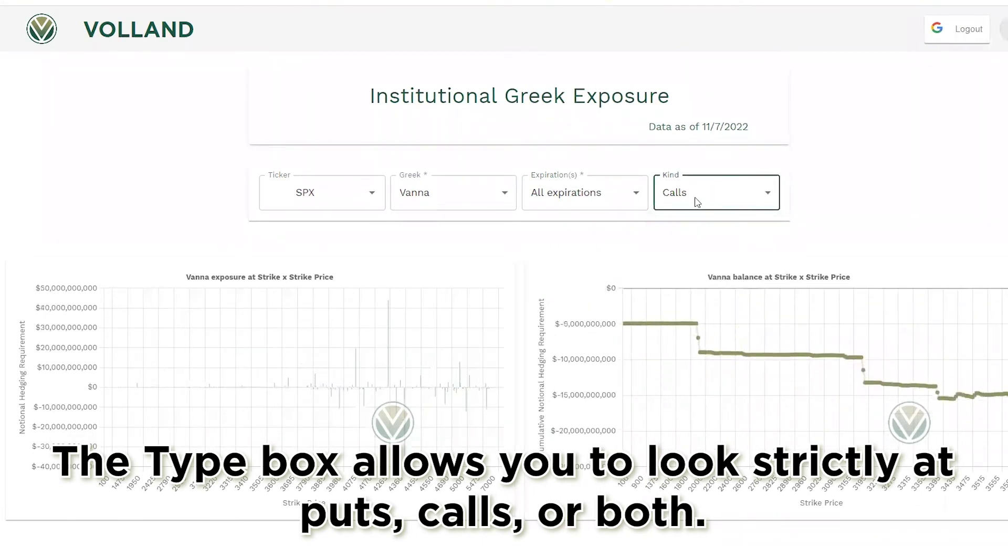
pyautogui.click(693, 203)
pyautogui.click(711, 229)
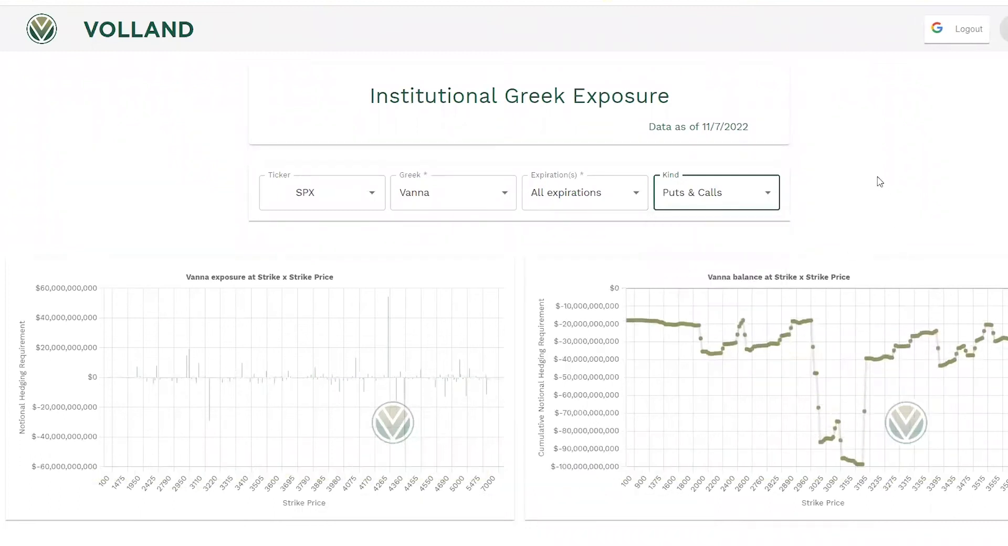
# Switch the Greek to Delta and limit the option kind to Puts.
pyautogui.click(877, 179)
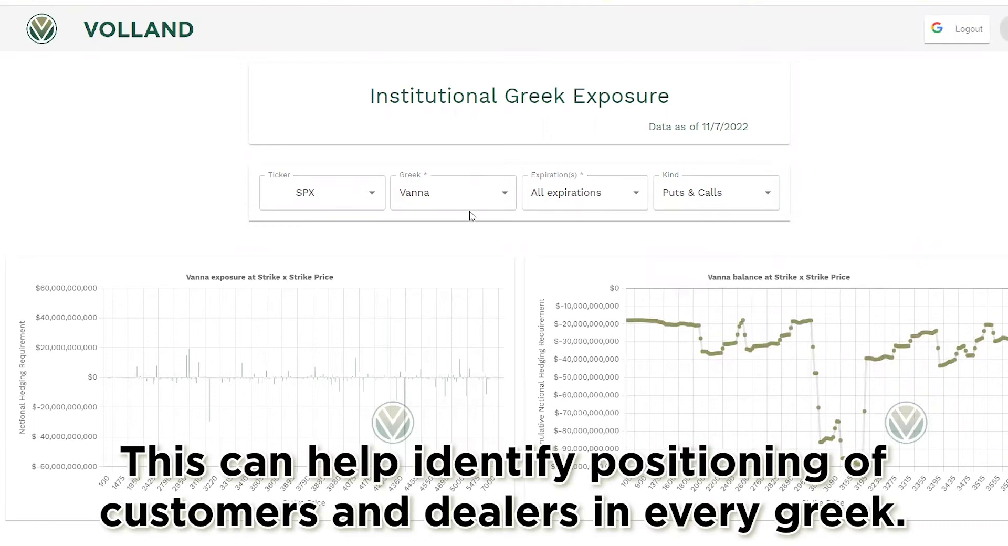
pyautogui.click(472, 203)
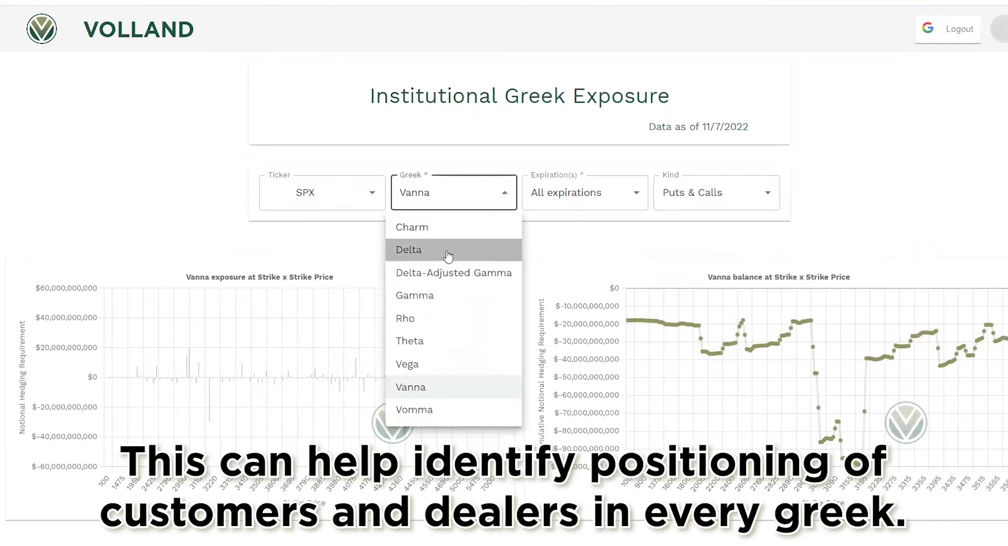
pyautogui.click(447, 252)
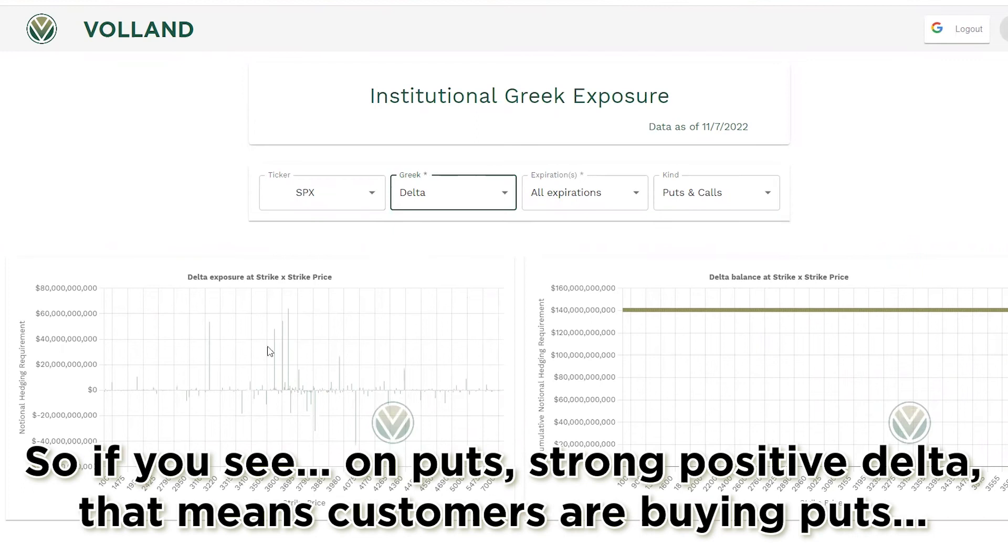
pyautogui.click(690, 200)
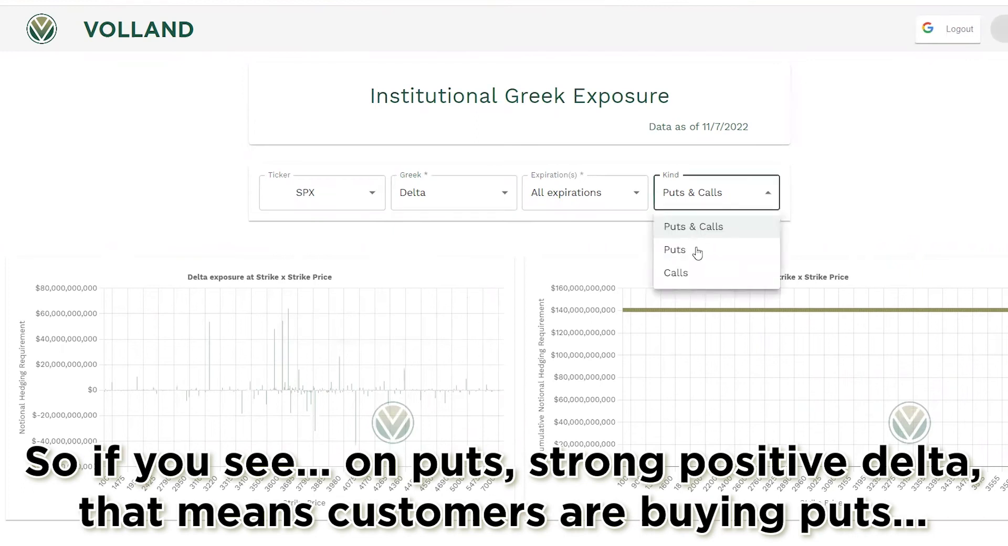
pyautogui.click(698, 252)
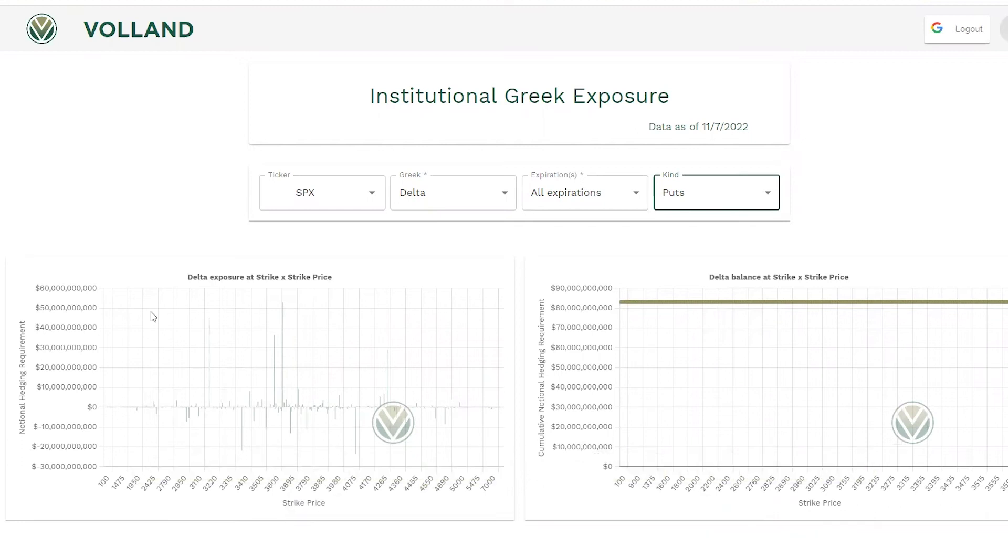
# Zoom into the Delta exposure chart to read the 3650 strike, then zoom out and reopen the Greek list.
pyautogui.click(162, 217)
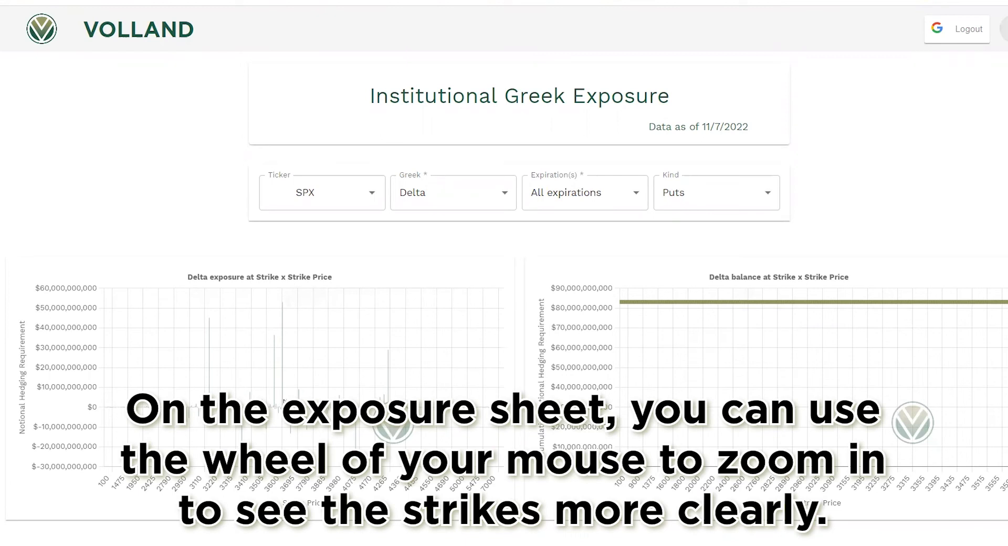
pyautogui.scroll(5, 284, 400)
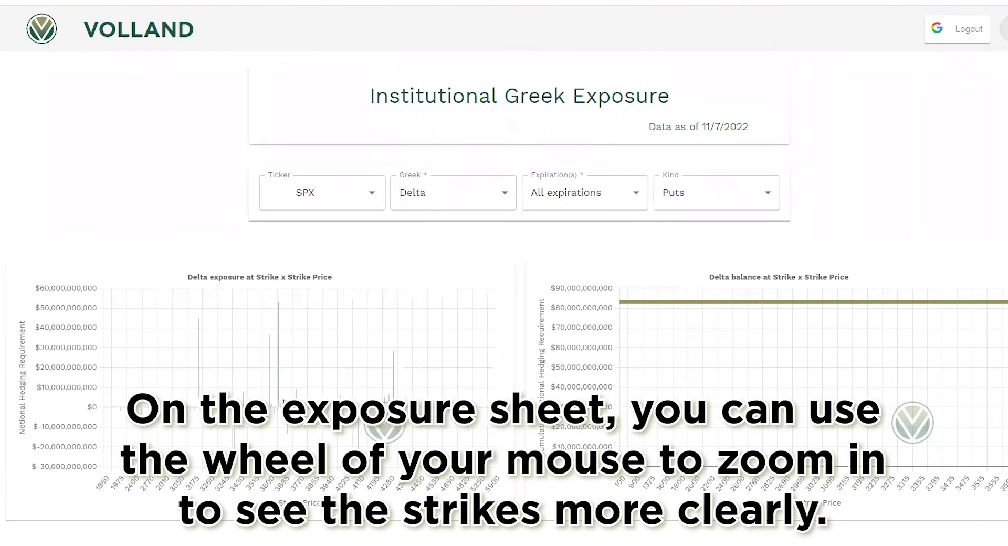
pyautogui.scroll(5, 284, 400)
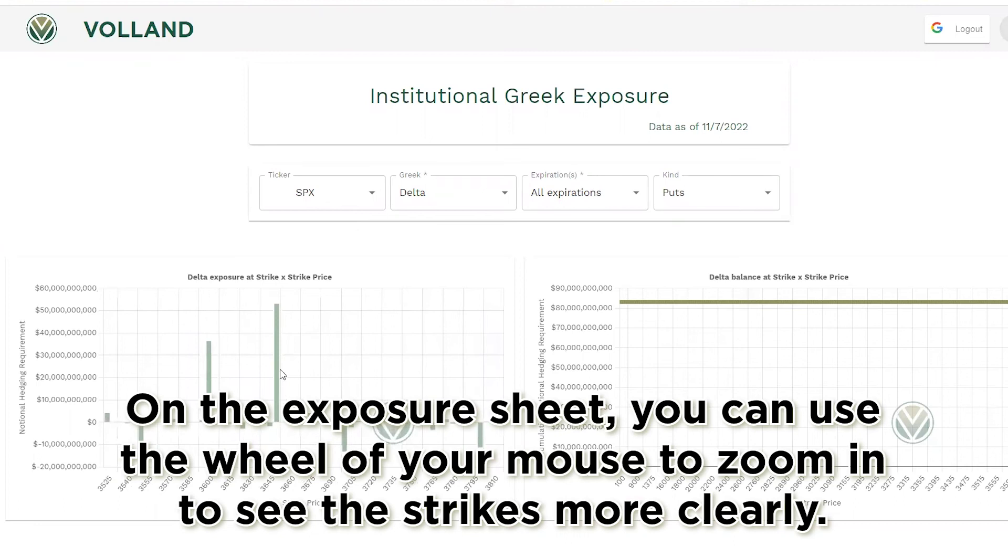
pyautogui.moveTo(281, 360)
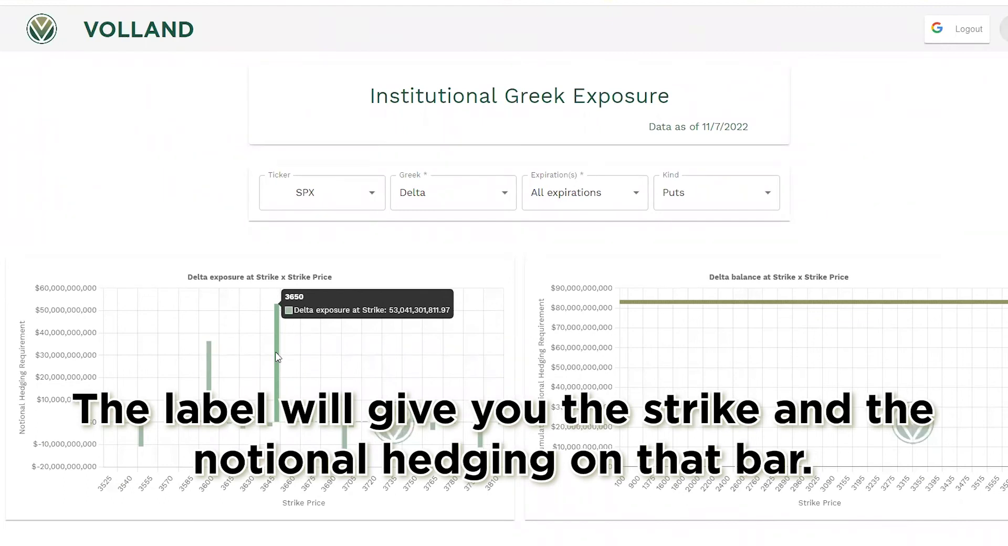
pyautogui.scroll(-5, 278, 357)
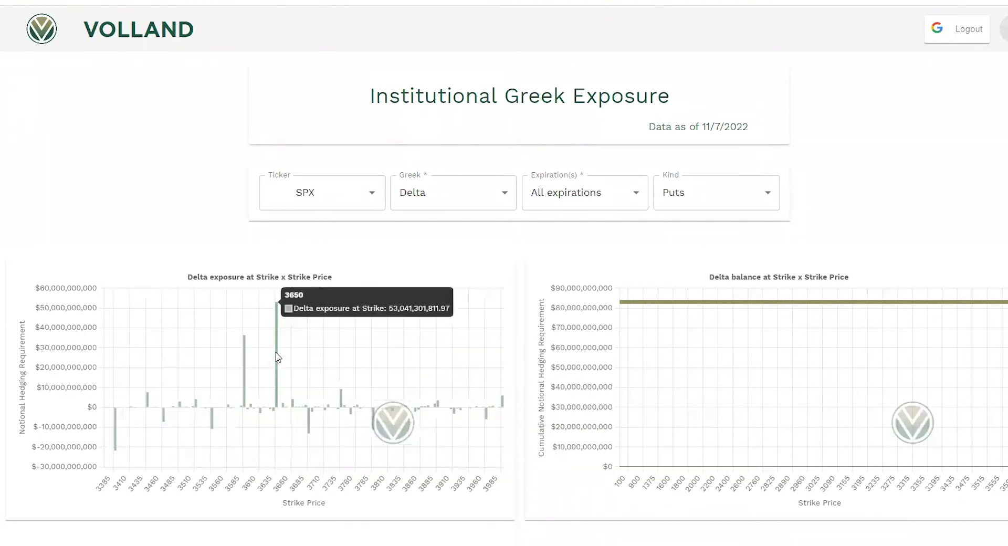
pyautogui.scroll(-3, 278, 357)
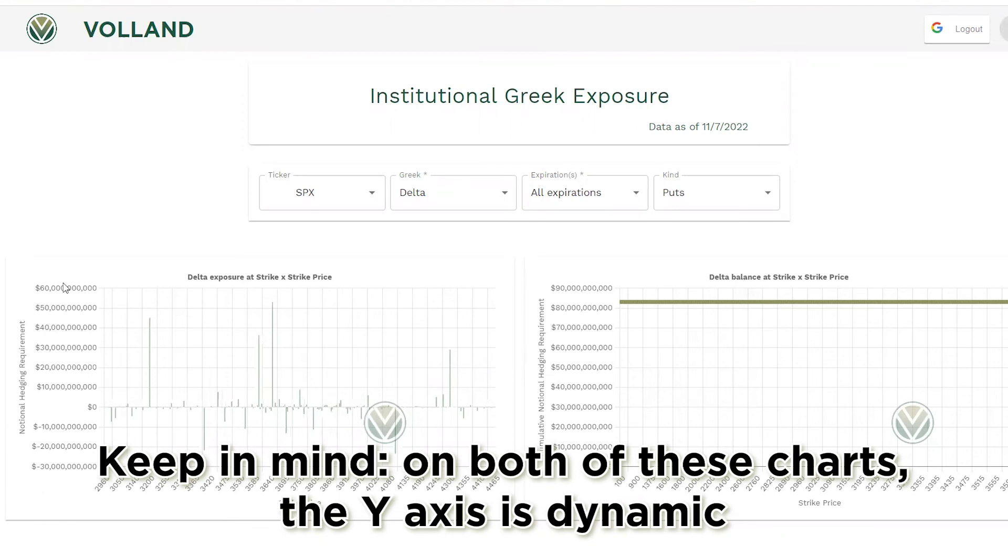
pyautogui.click(430, 194)
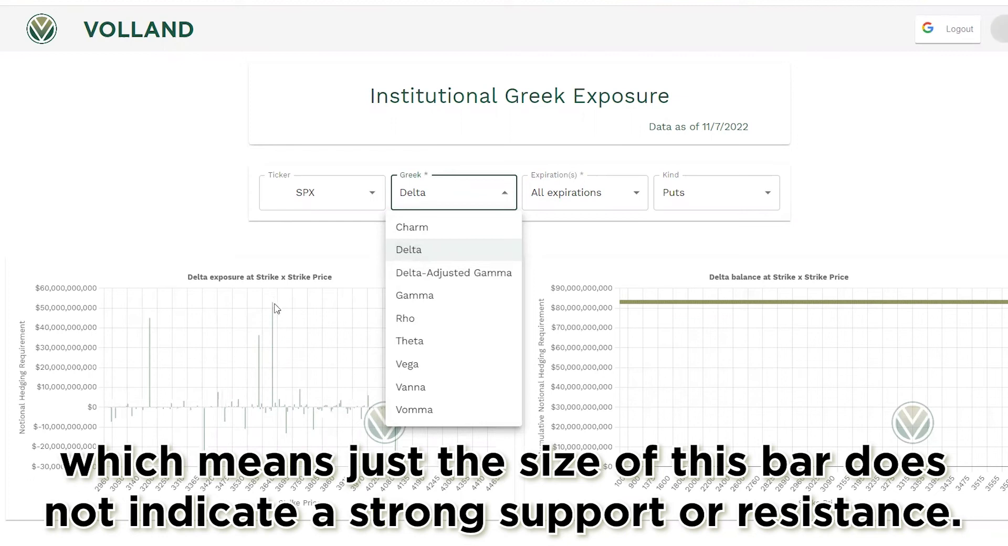
# Pick Vanna for the SPX puts charts and zoom the exposure chart out and back in.
pyautogui.click(421, 388)
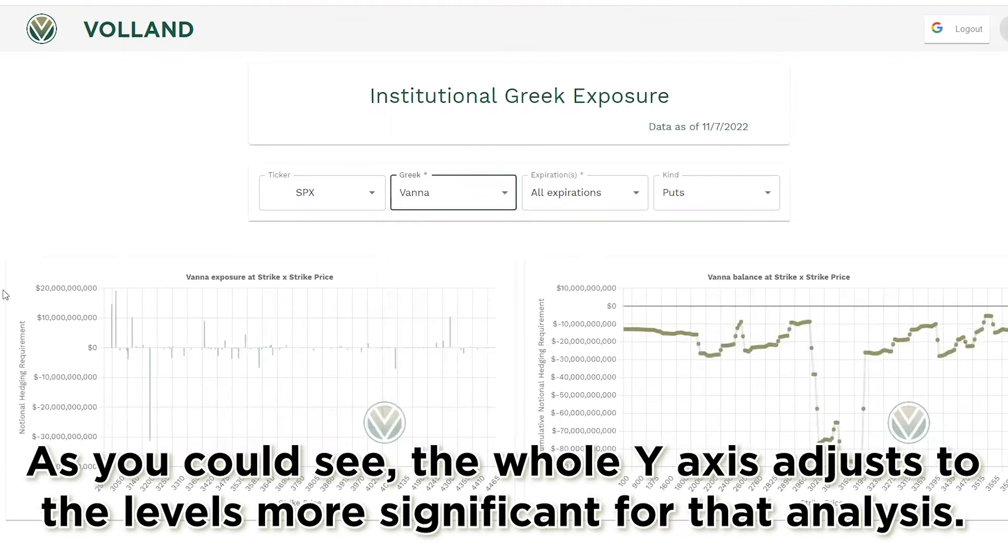
pyautogui.scroll(-3, 221, 384)
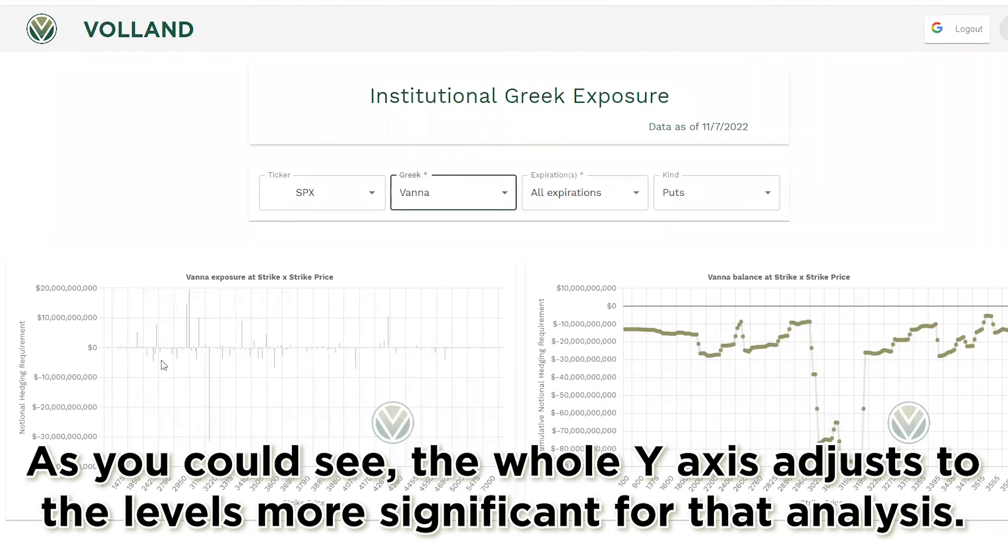
pyautogui.click(279, 378)
pyautogui.scroll(3, 282, 404)
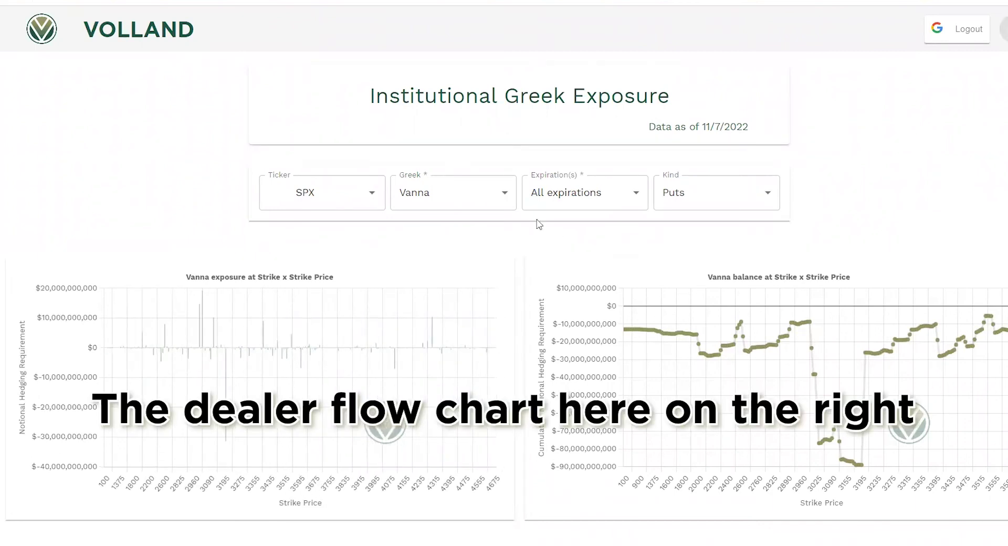
# View Delta-Adjusted Gamma with Dealer Hedging Requirements briefly, then set the Greek back to Delta.
pyautogui.click(489, 190)
pyautogui.click(447, 274)
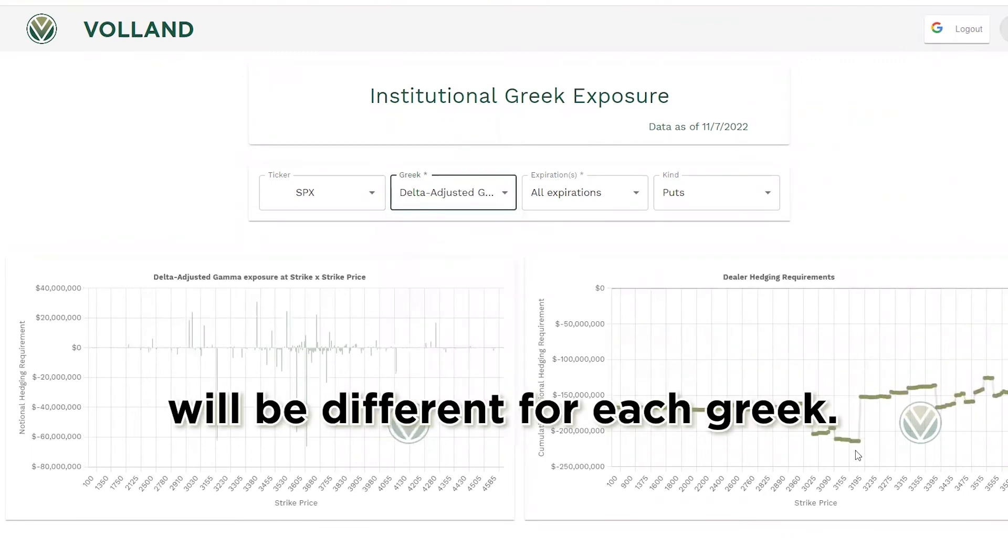
pyautogui.click(426, 207)
pyautogui.press('Return')
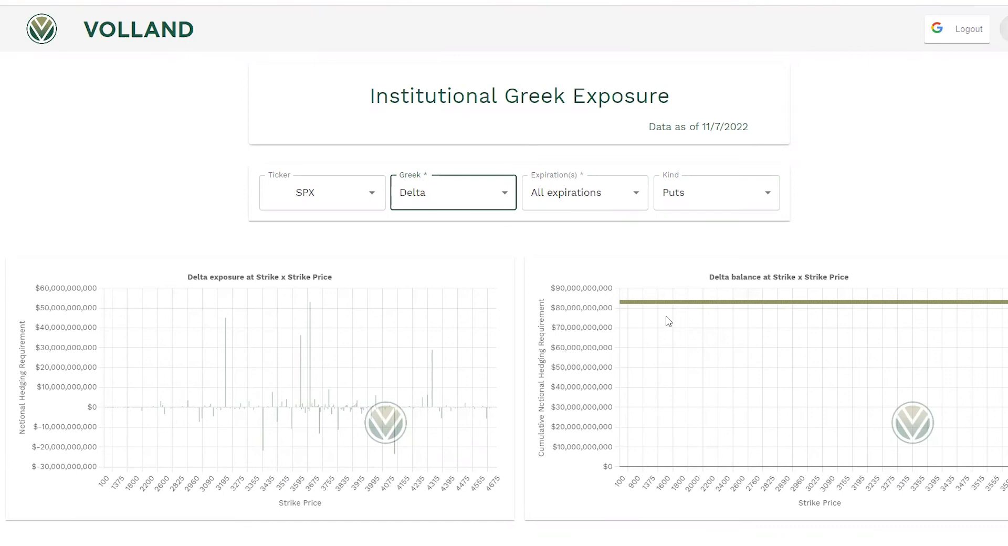
# Choose Delta-Adjusted Gamma and zoom the Dealer Hedging chart to read cumulative values at two points.
pyautogui.click(463, 194)
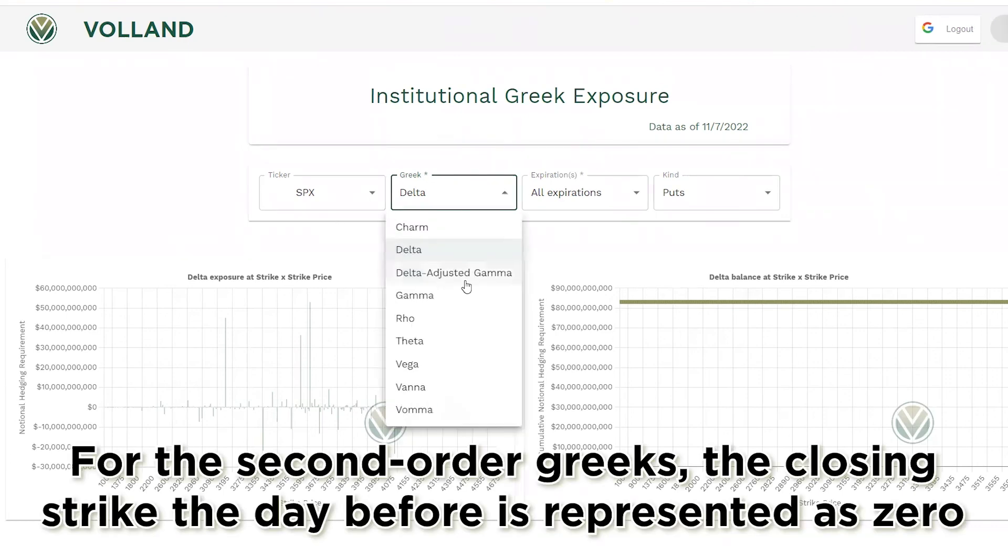
pyautogui.click(465, 278)
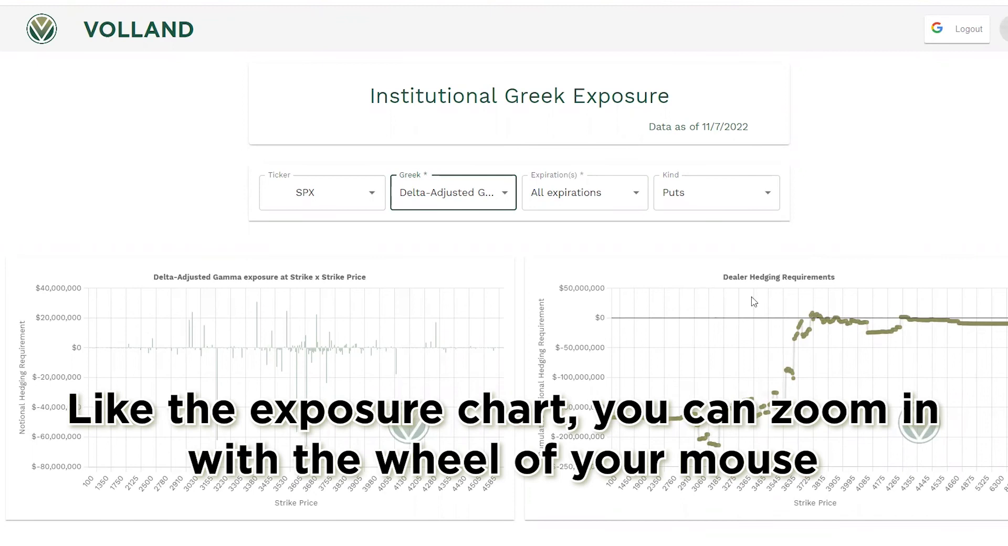
pyautogui.scroll(5, 759, 352)
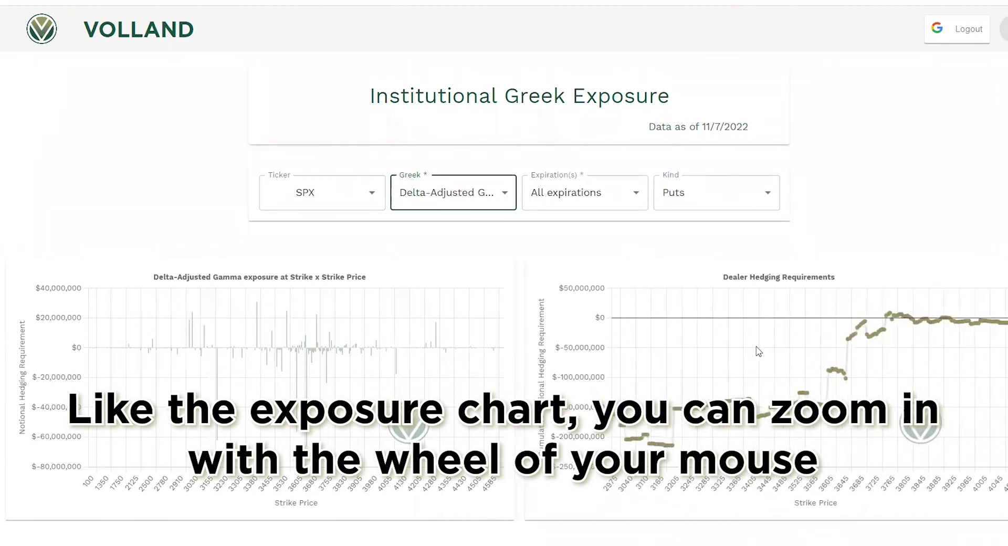
pyautogui.scroll(-2, 758, 351)
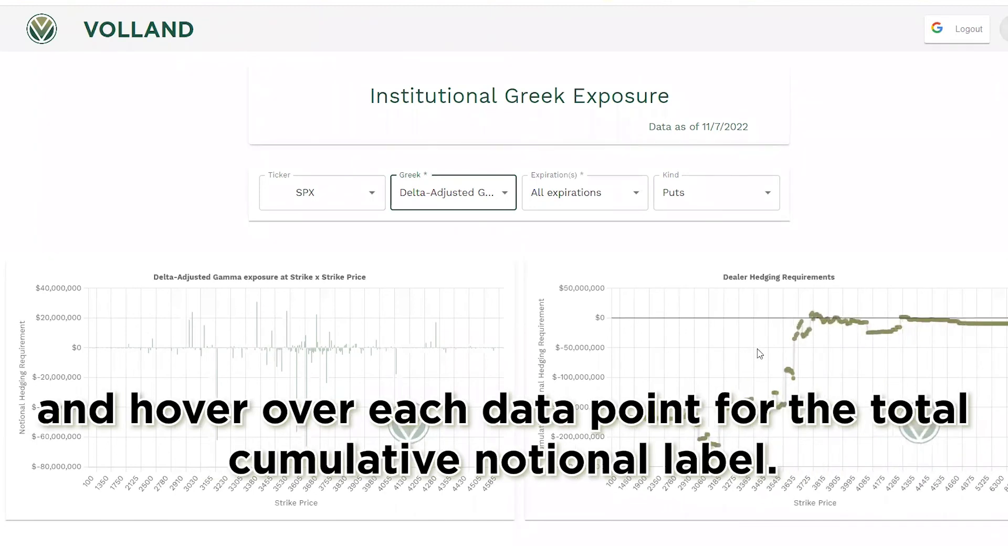
pyautogui.moveTo(811, 318)
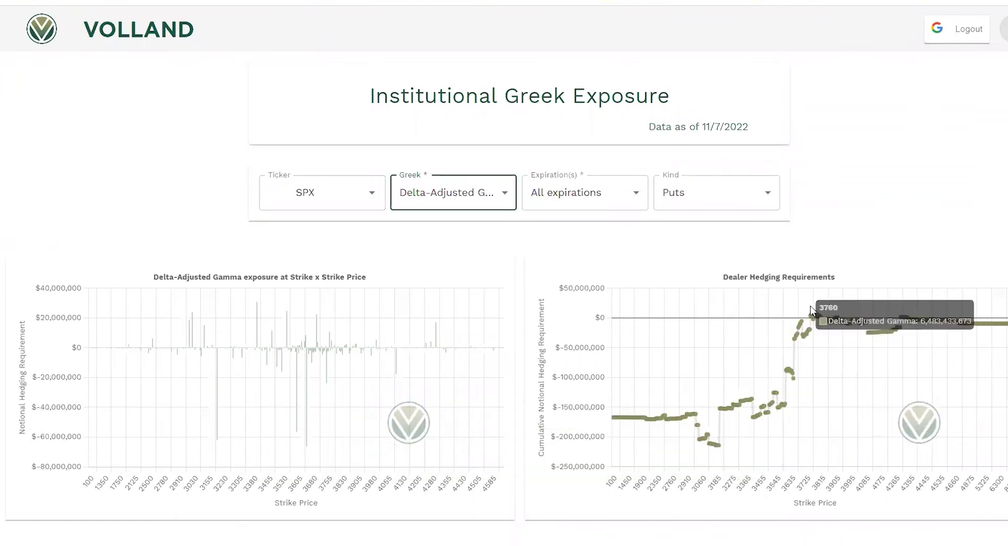
pyautogui.moveTo(857, 323)
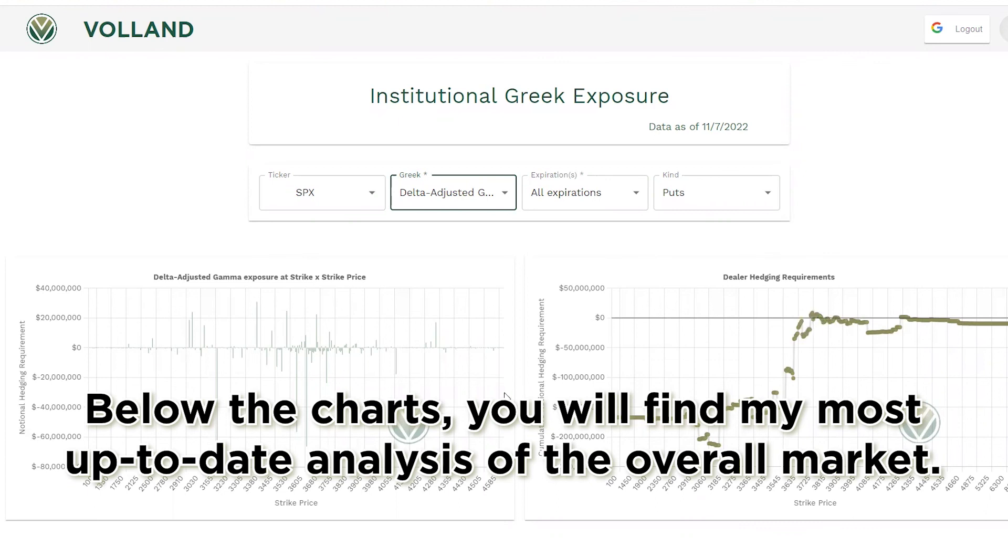
pyautogui.scroll(-15, 517, 376)
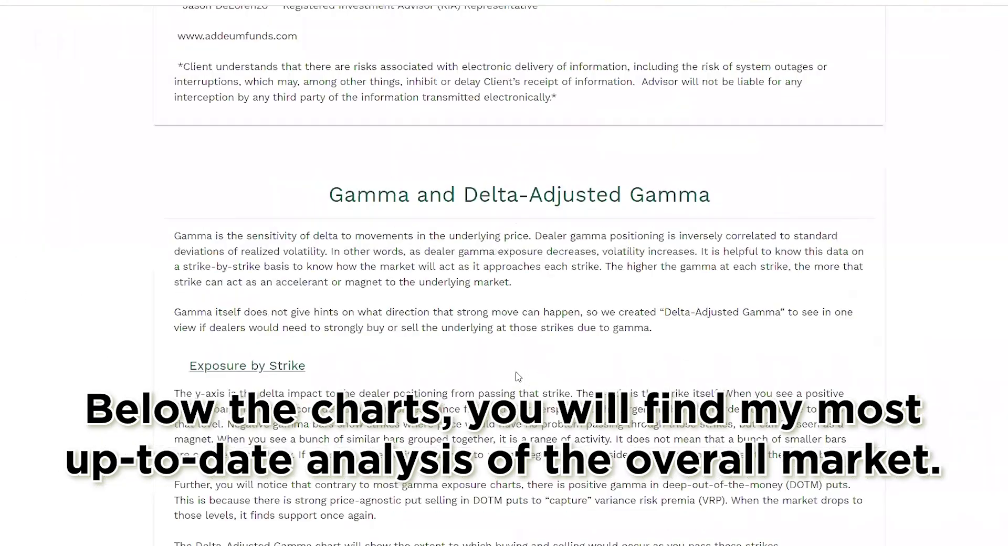
pyautogui.scroll(3, 517, 376)
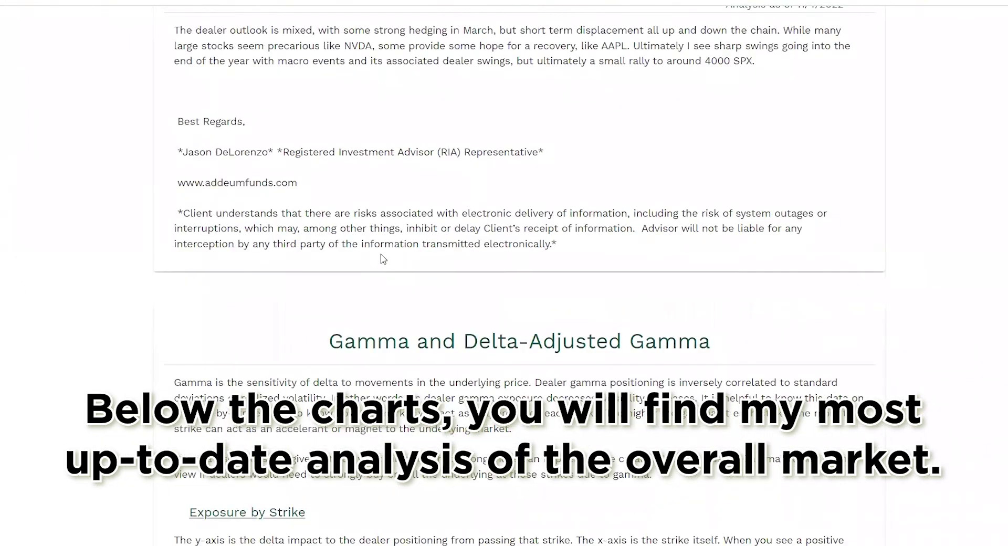
pyautogui.scroll(3, 751, 310)
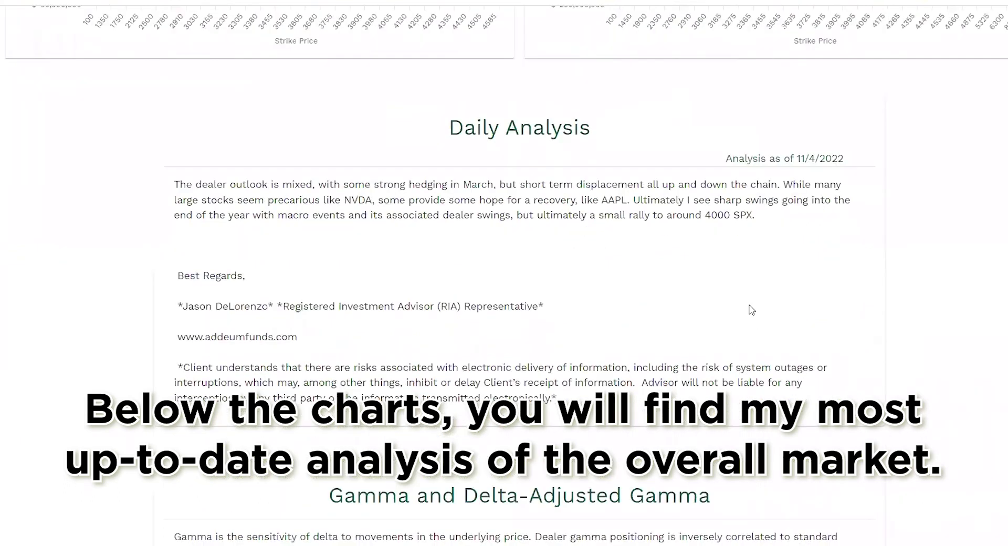
pyautogui.scroll(2, 798, 263)
pyautogui.scroll(5, 798, 263)
pyautogui.scroll(2, 525, 103)
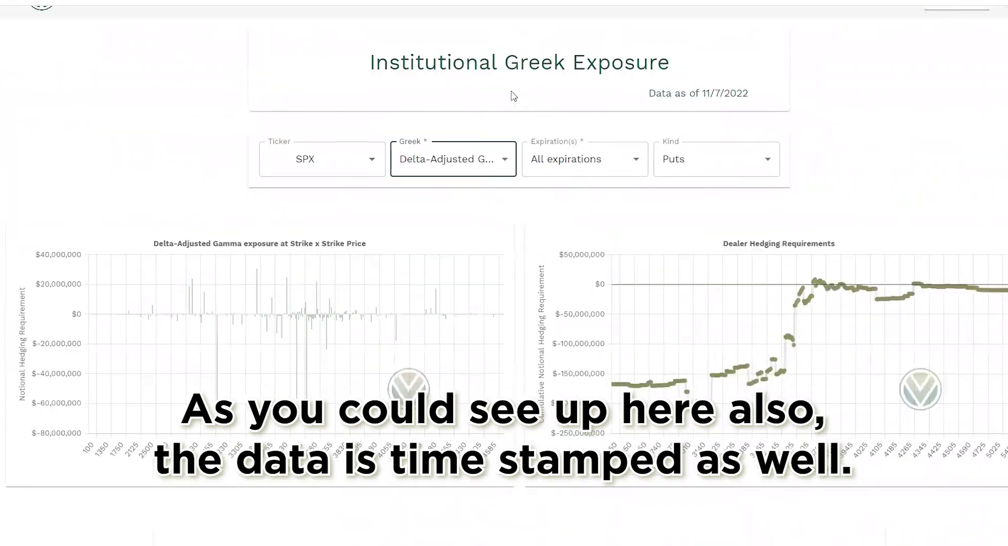
pyautogui.scroll(1, 514, 96)
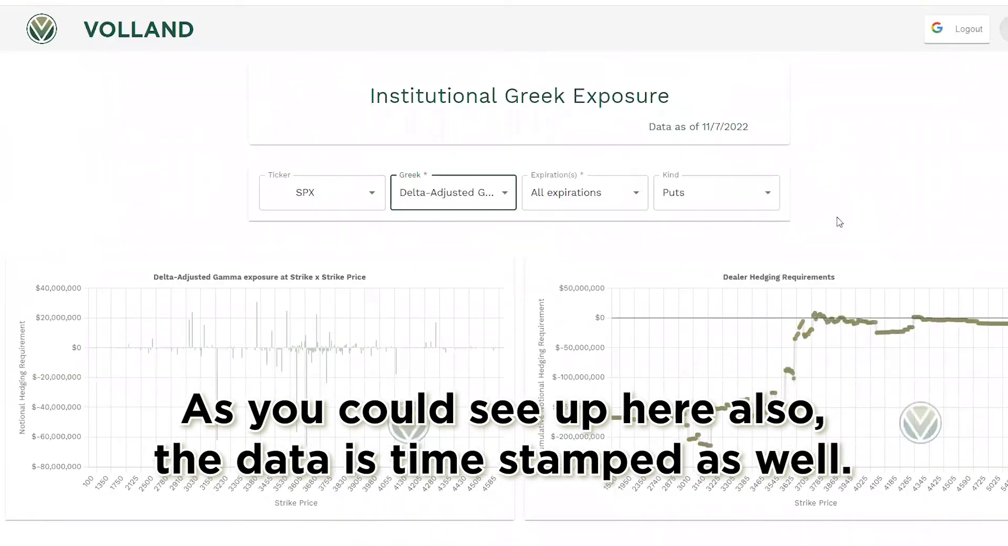
pyautogui.scroll(-10, 867, 236)
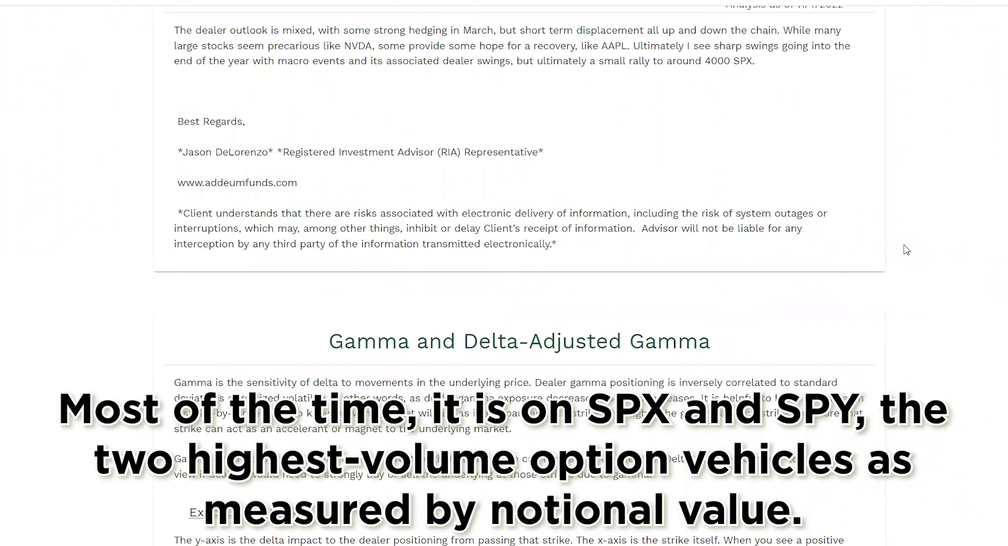
pyautogui.scroll(3, 908, 269)
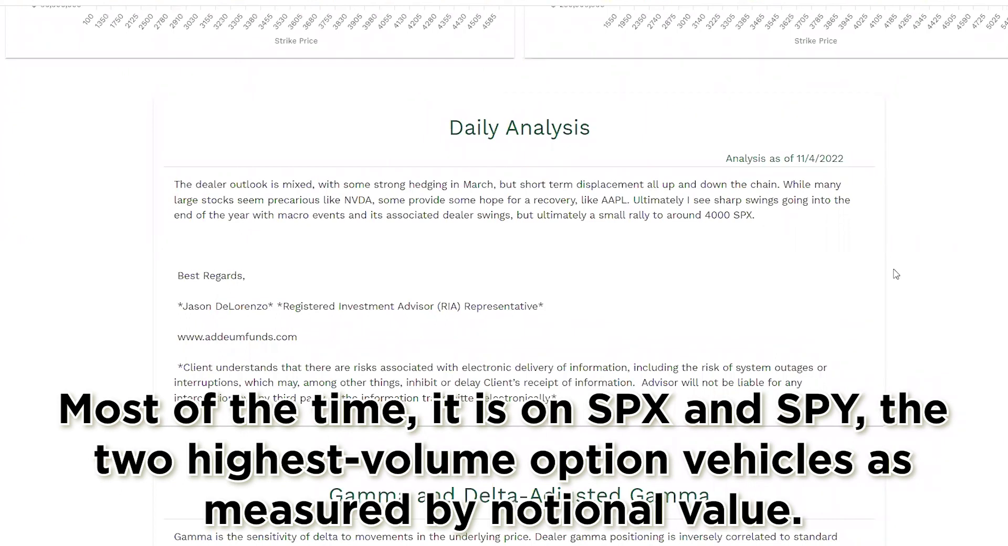
pyautogui.scroll(-7, 892, 282)
pyautogui.scroll(-2, 891, 282)
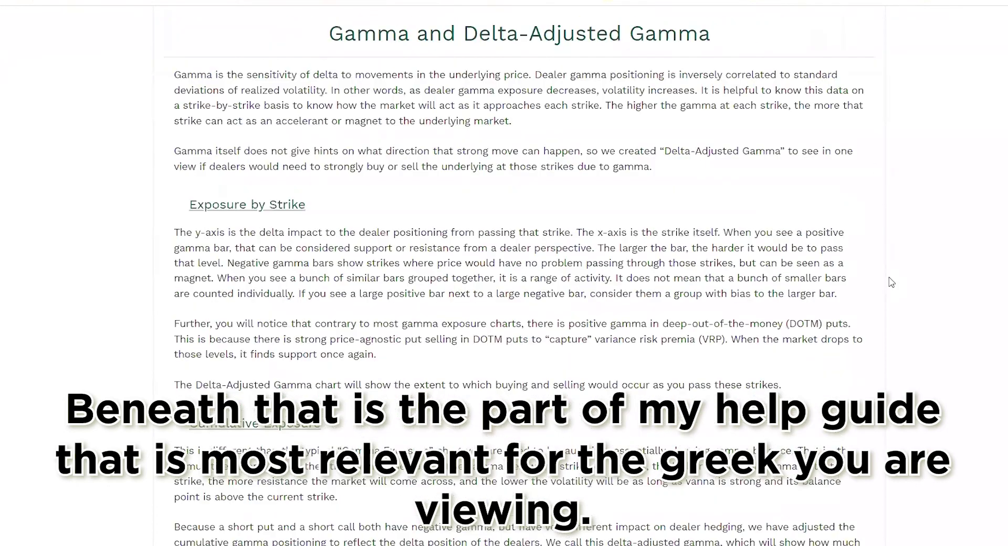
pyautogui.scroll(-3, 892, 282)
pyautogui.scroll(2, 869, 286)
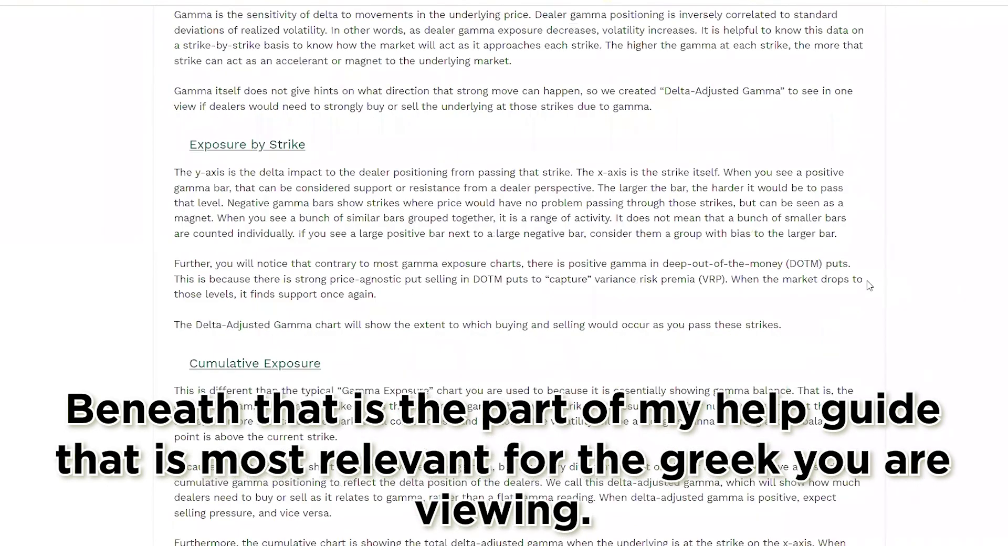
pyautogui.scroll(10, 870, 286)
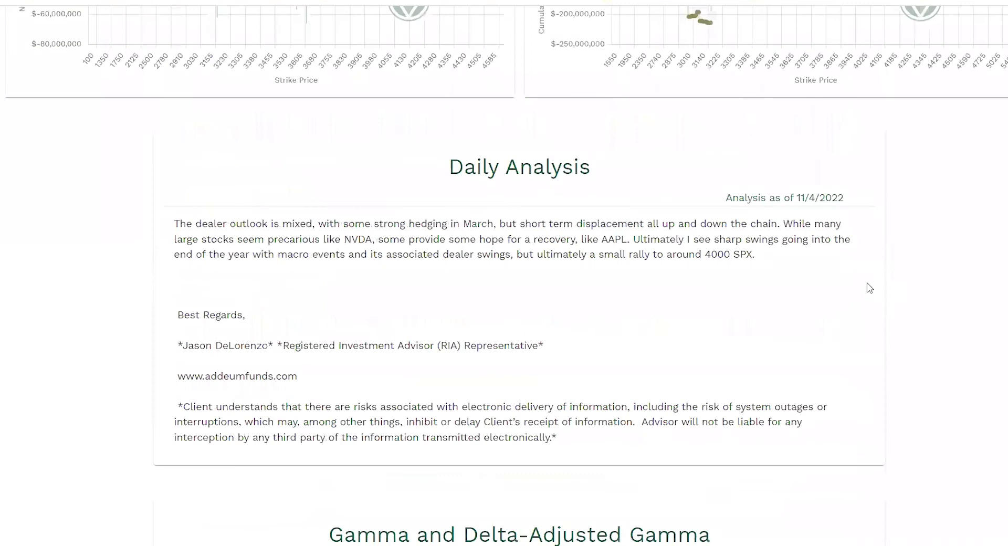
pyautogui.scroll(-2, 876, 295)
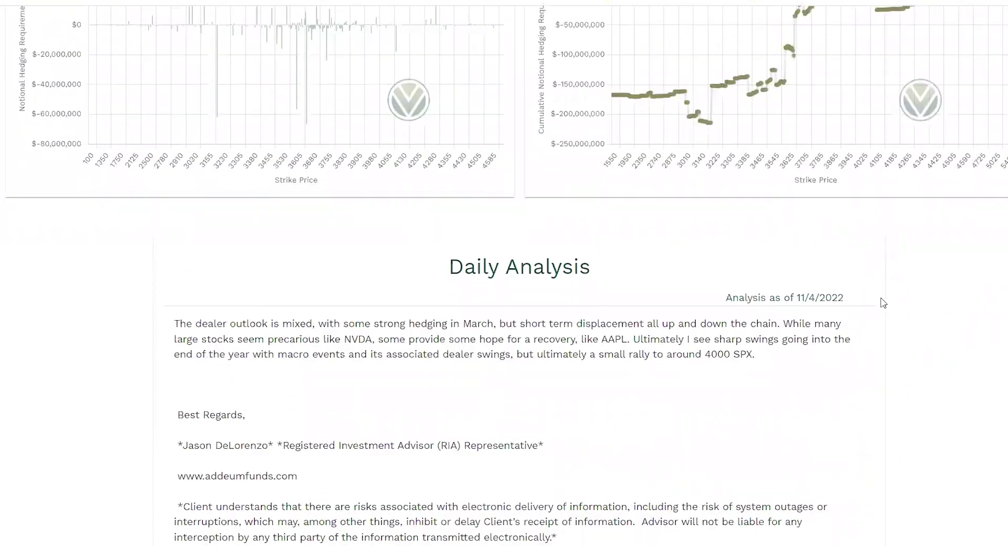
pyautogui.scroll(-14, 884, 307)
pyautogui.scroll(3, 883, 309)
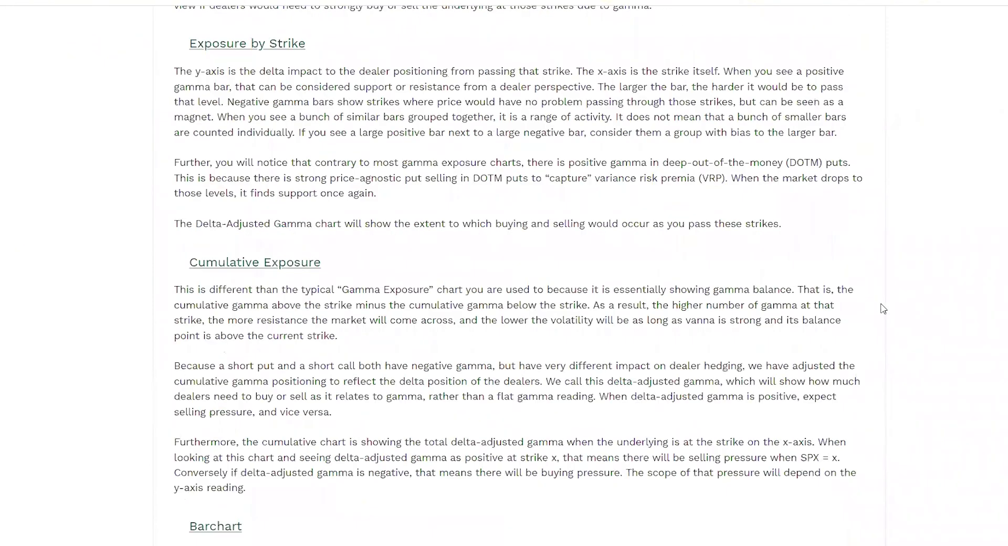
pyautogui.scroll(20, 882, 309)
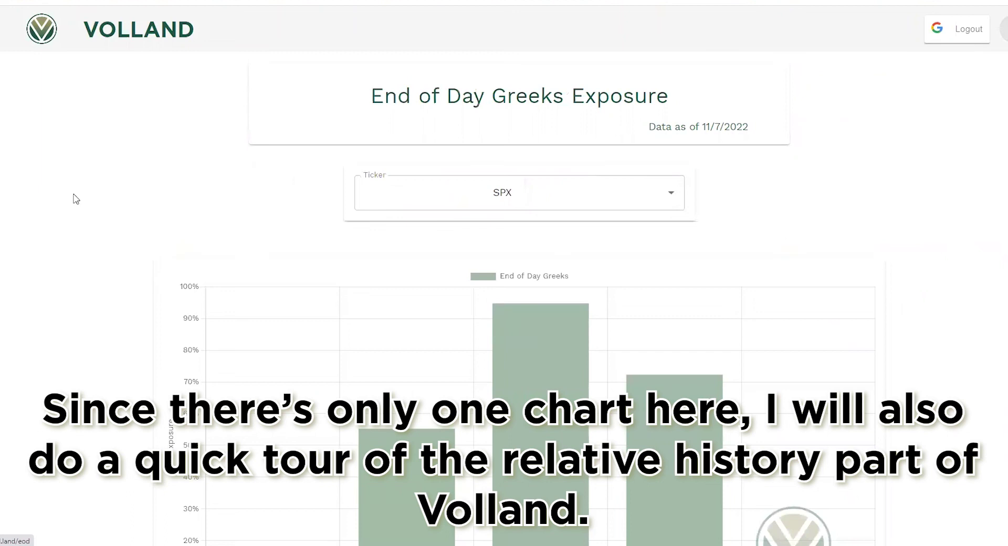
# Scroll to SPX's End of Day Greeks bar chart and read Theta ~95%, Delta ~72%, Vanna ~55%.
pyautogui.scroll(-1, 79, 226)
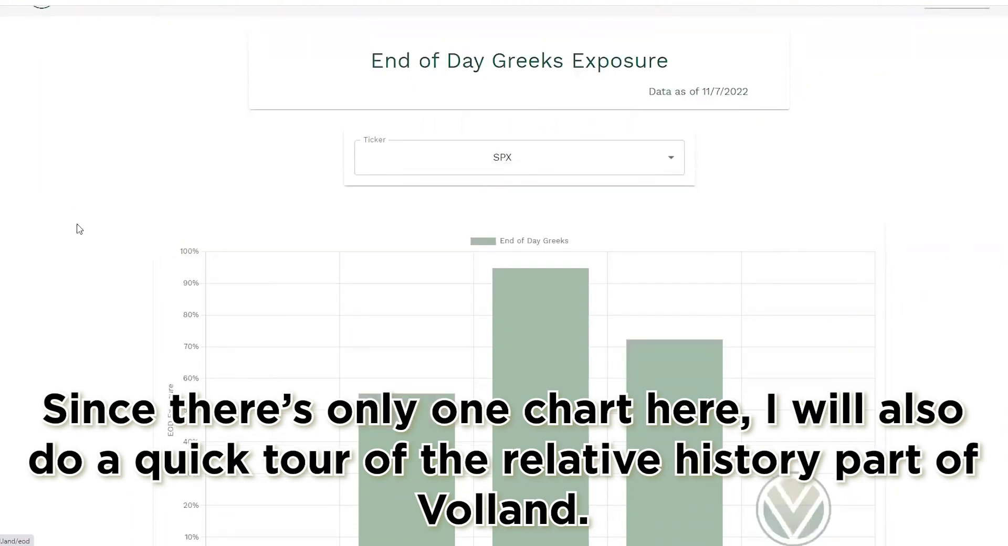
pyautogui.scroll(-3, 79, 229)
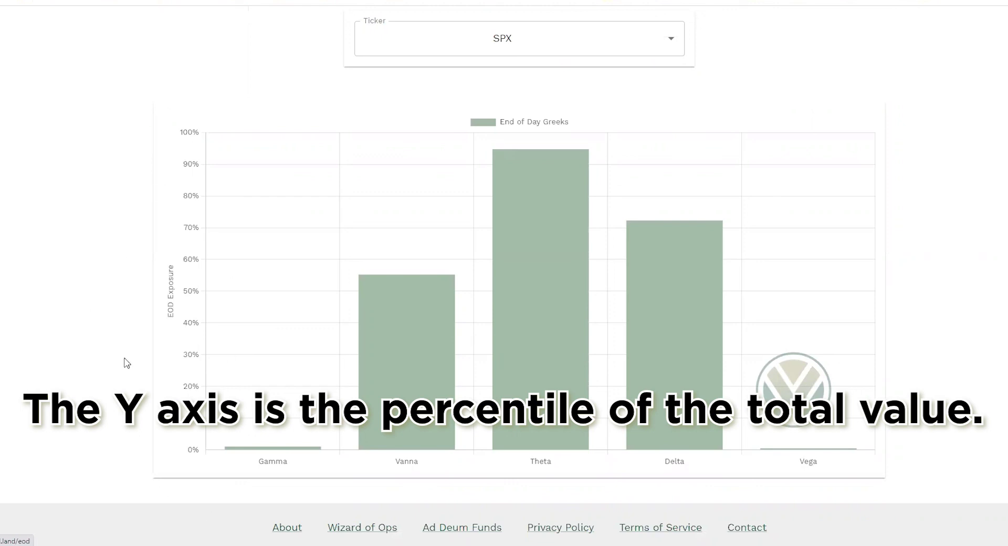
pyautogui.moveTo(568, 189)
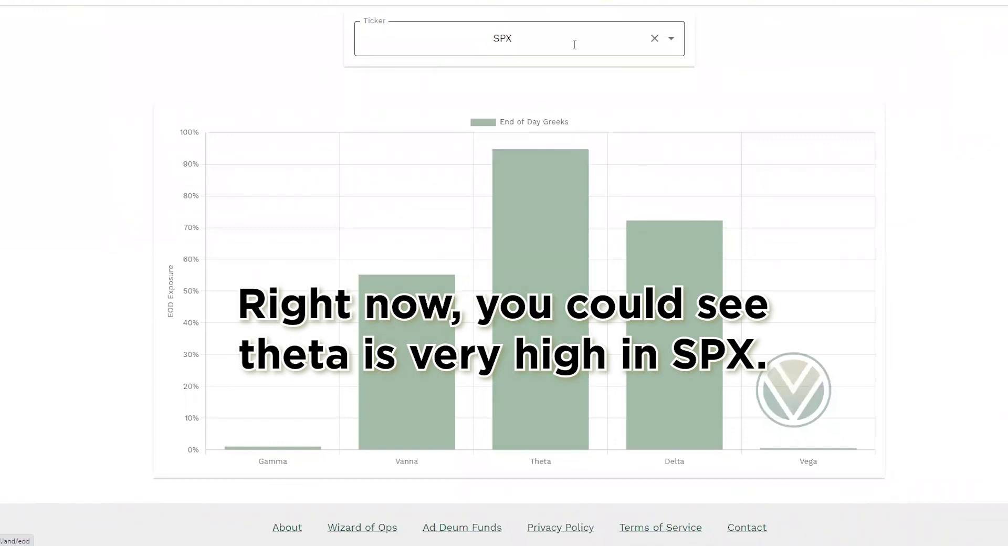
pyautogui.click(670, 42)
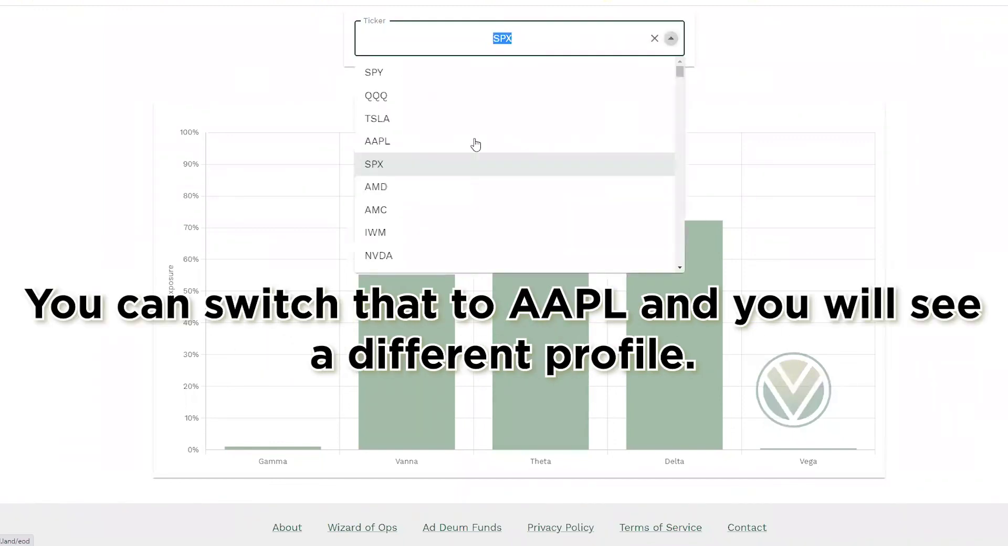
pyautogui.click(393, 144)
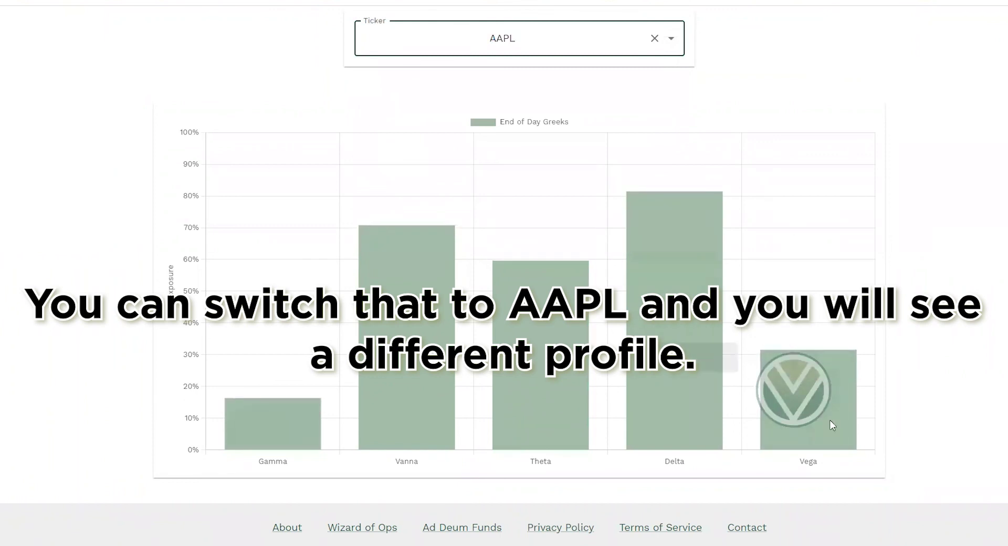
pyautogui.click(670, 41)
pyautogui.click(374, 72)
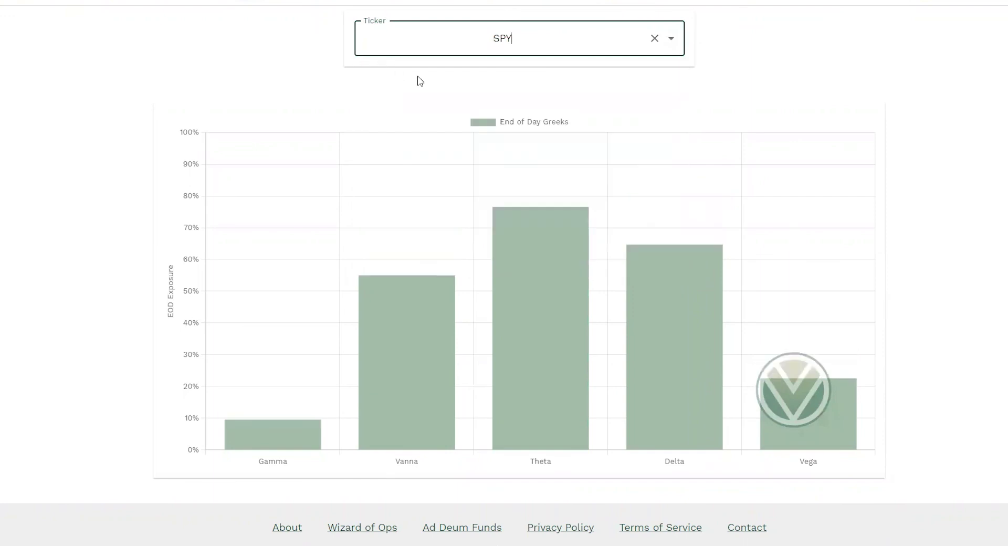
pyautogui.click(672, 41)
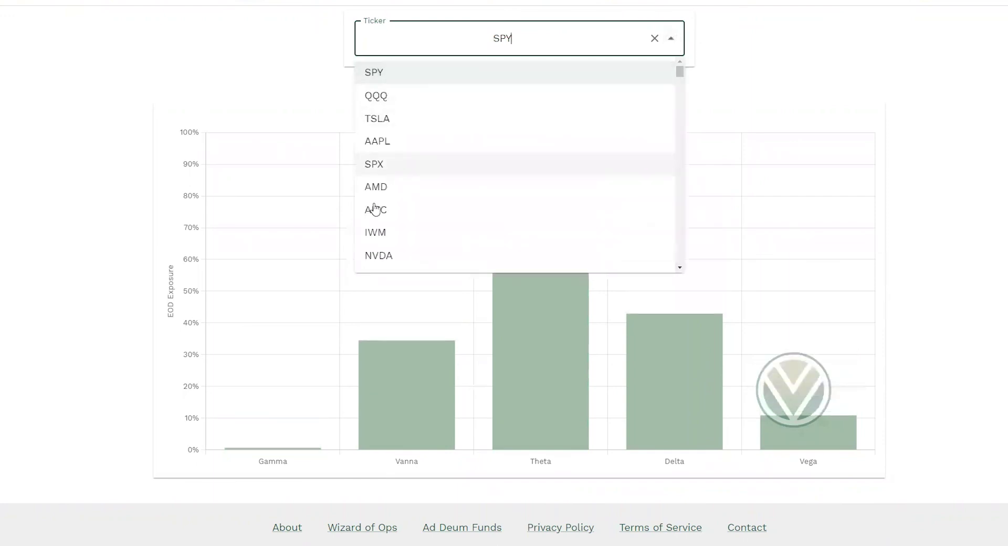
pyautogui.click(381, 164)
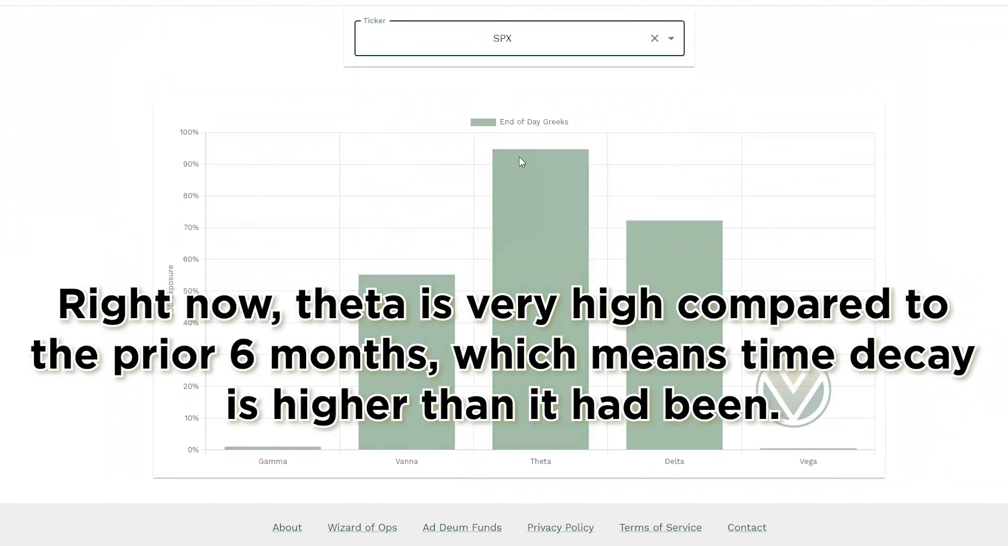
pyautogui.moveTo(519, 157)
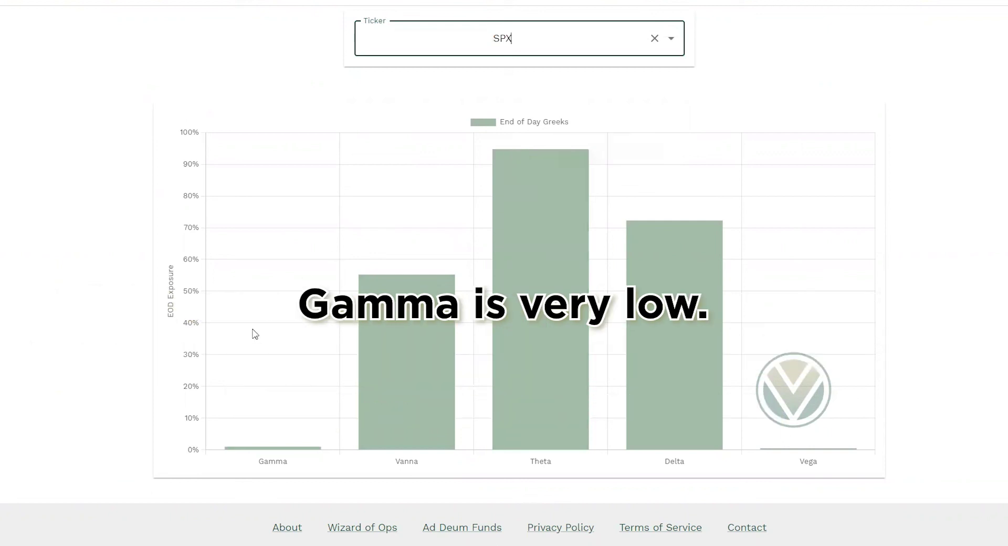
pyautogui.moveTo(251, 452)
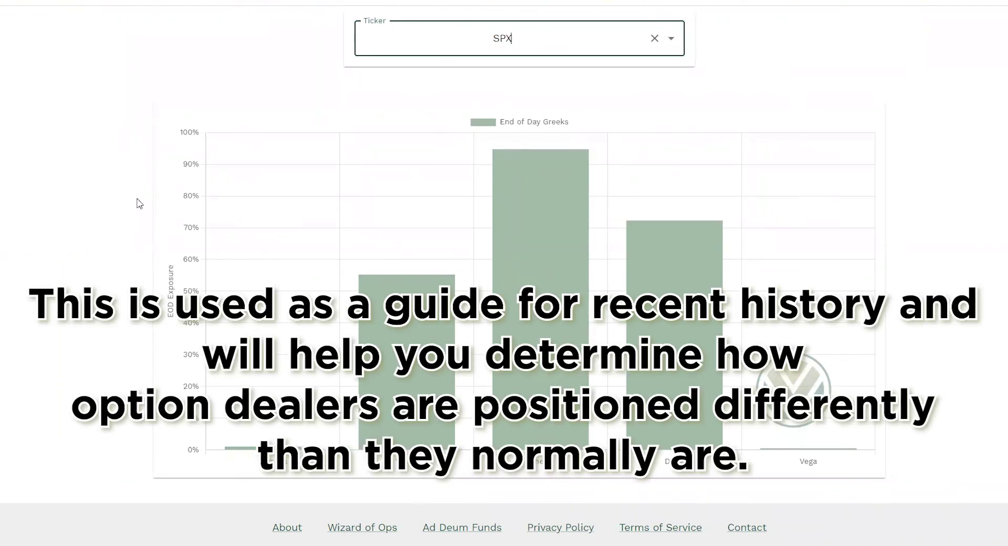
# Return to the Institutional Greek Exposure page showing SPX Delta-Adjusted Gamma and Dealer Hedging Requirements for puts.
pyautogui.scroll(3, 120, 74)
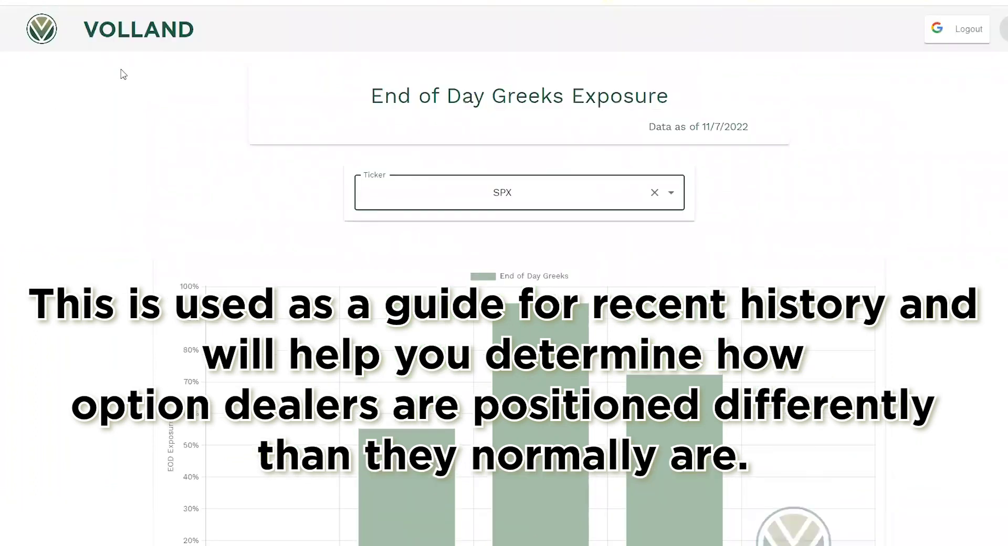
pyautogui.scroll(-3, 124, 68)
pyautogui.scroll(3, 128, 58)
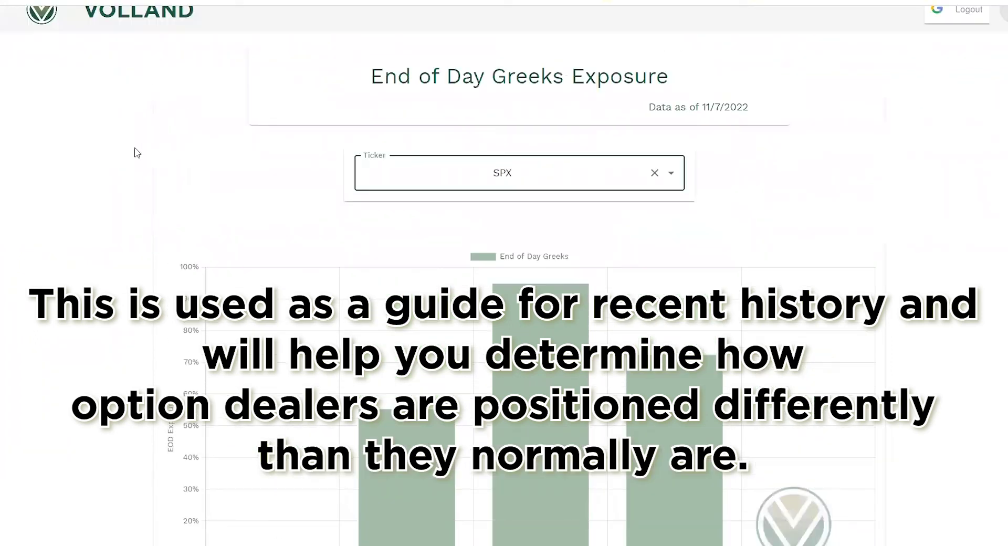
pyautogui.scroll(-3, 134, 154)
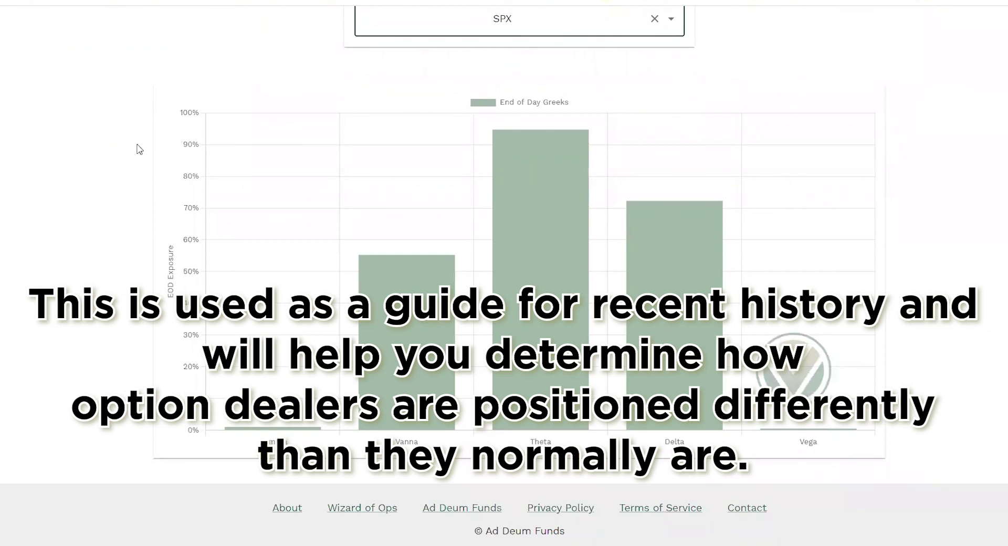
pyautogui.scroll(1, 82, 155)
pyautogui.scroll(3, 81, 155)
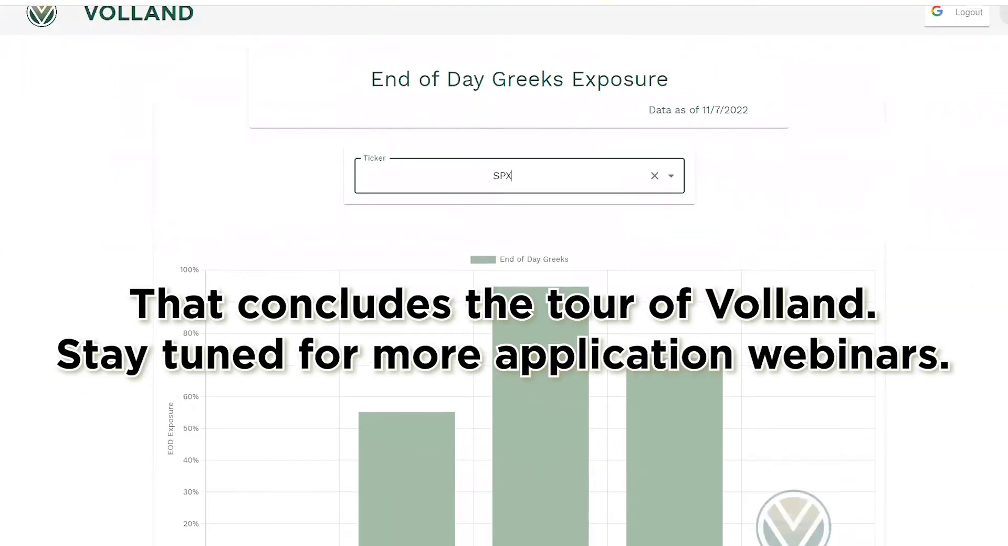
pyautogui.scroll(1, 504, 276)
pyautogui.press('Tab')
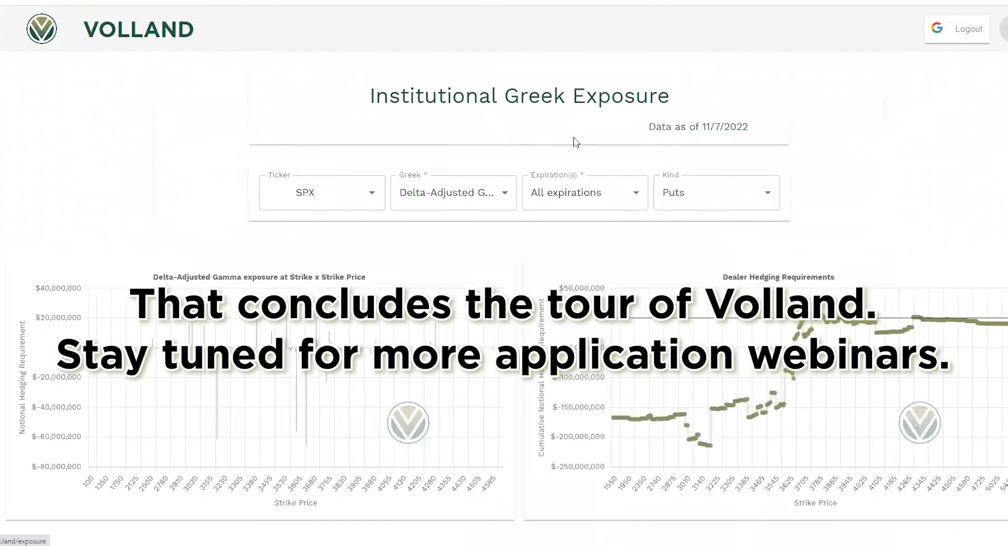